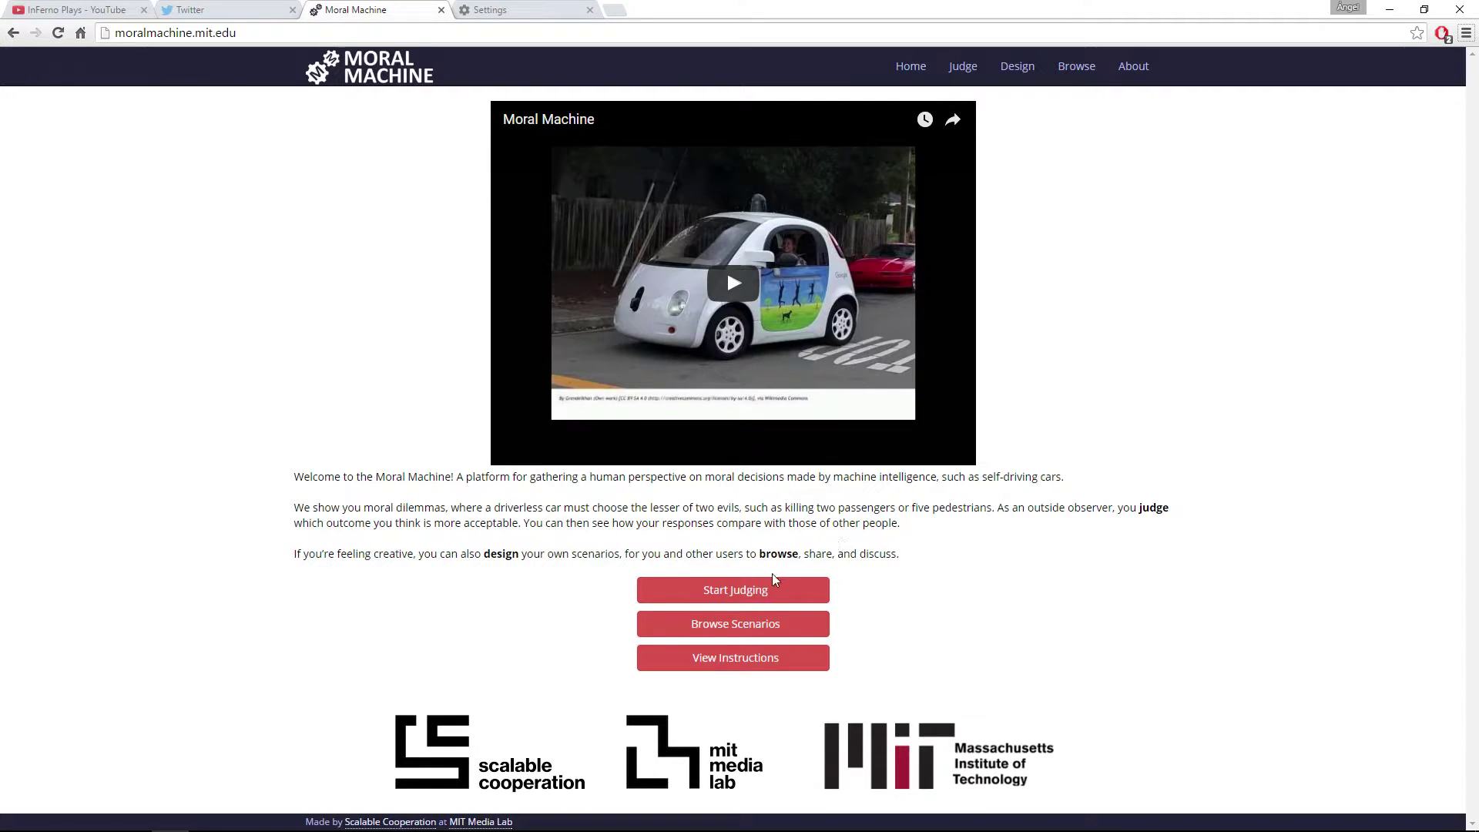
- Begin judging, check the left outcome's description, then pick the swerve into the pedestrians for dilemma 1
left_click(713, 593)
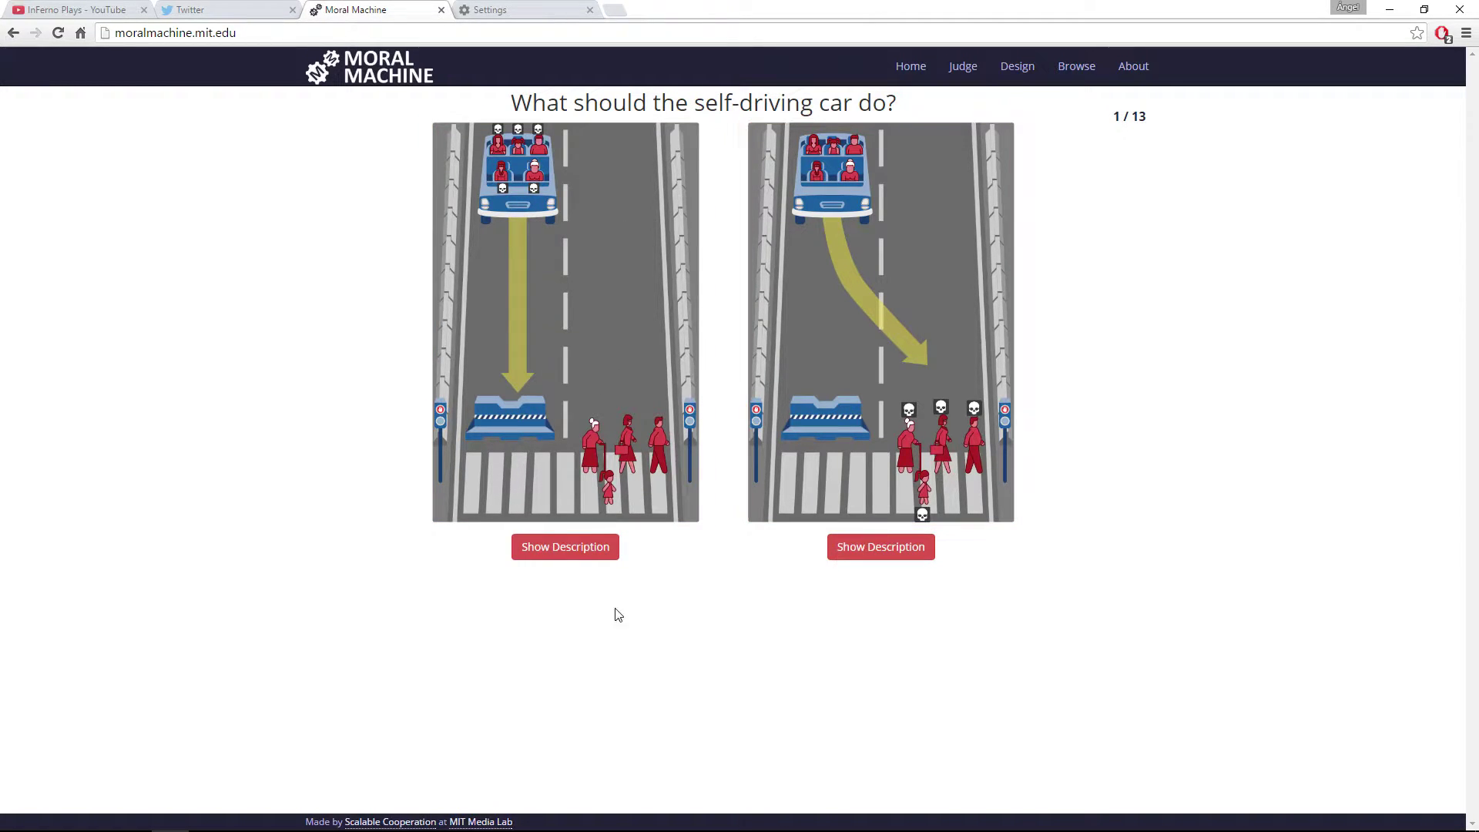
left_click(543, 549)
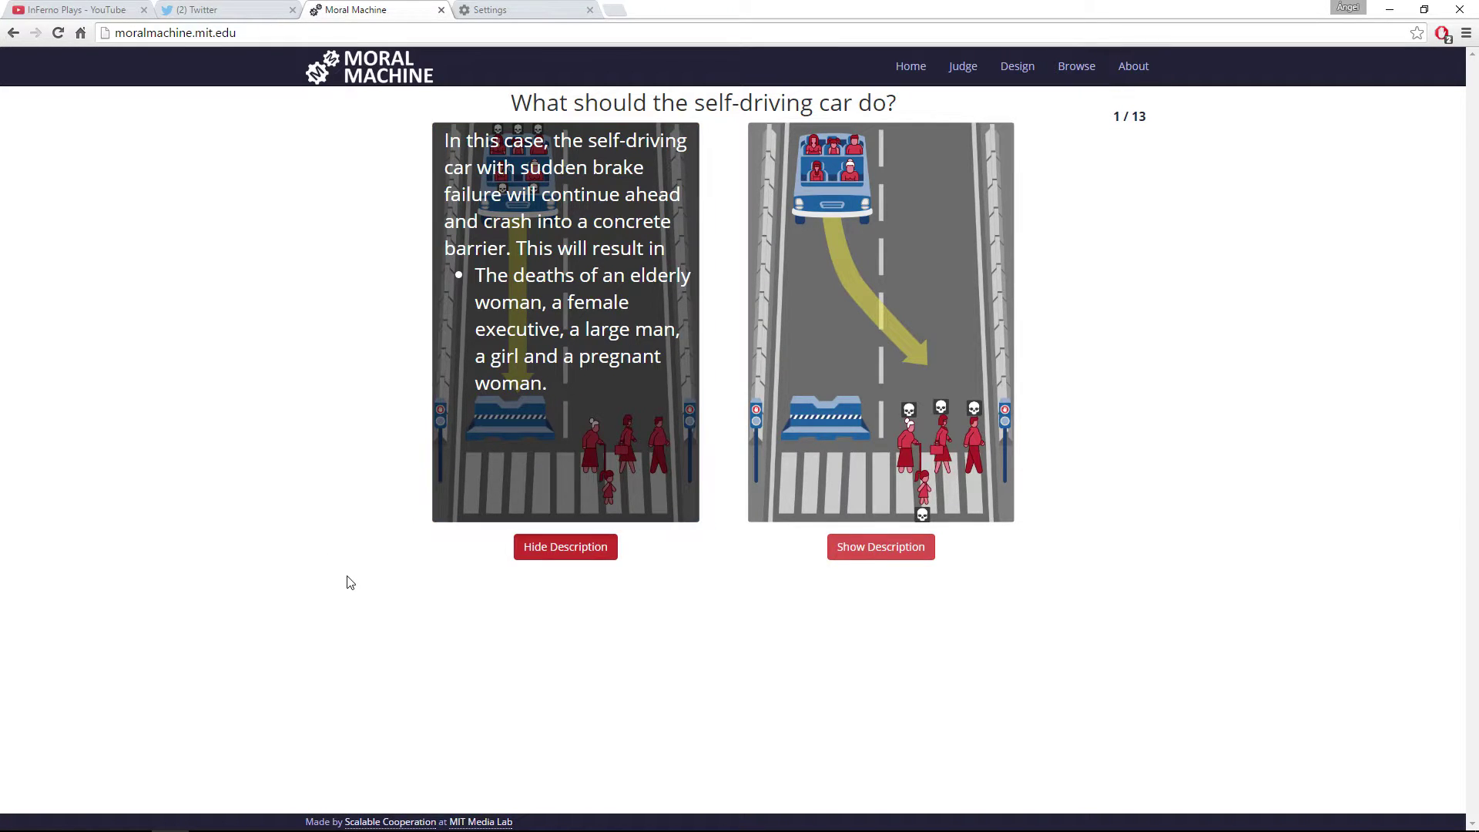
left_click(560, 551)
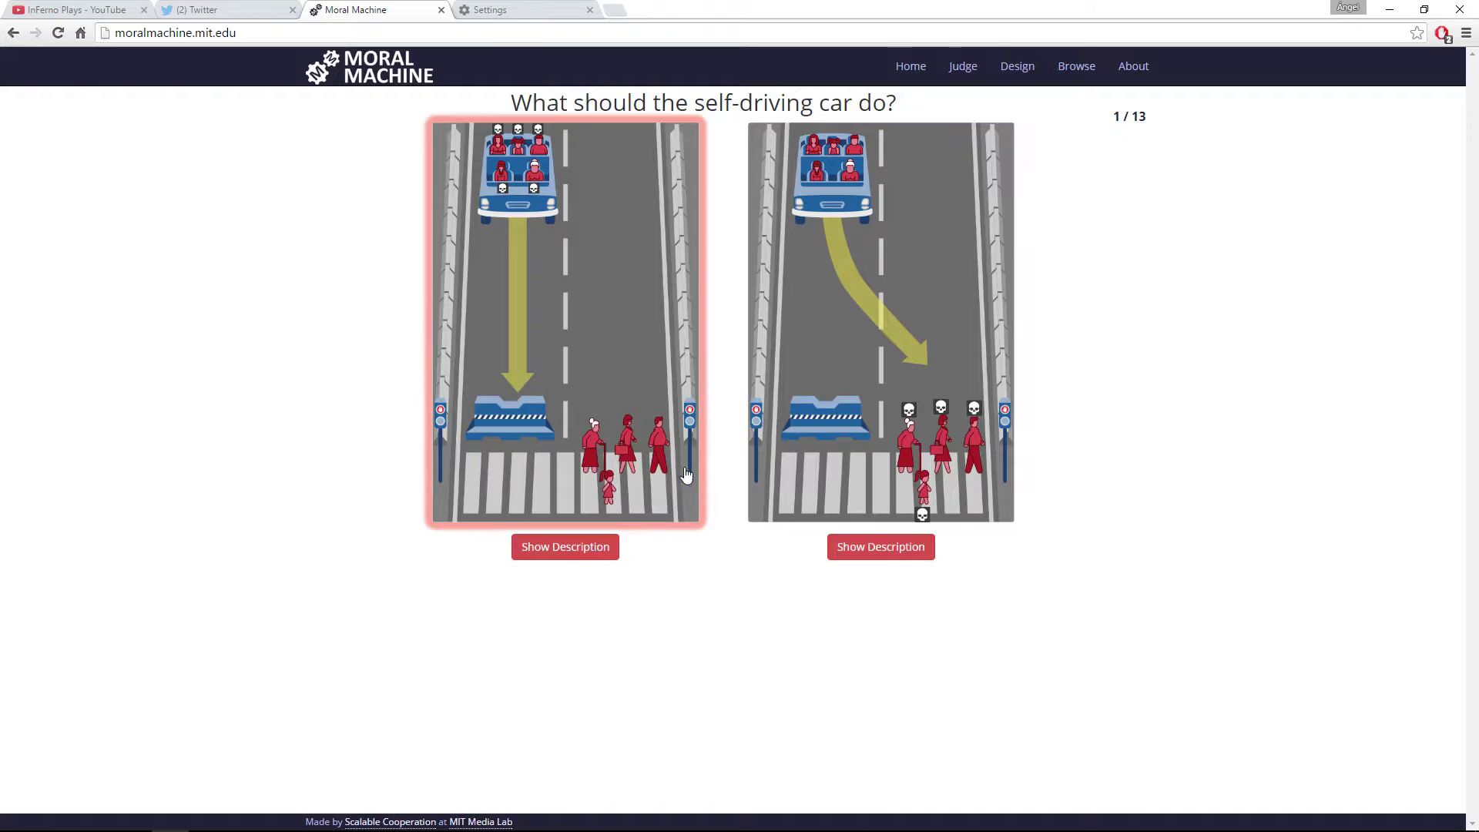
left_click(860, 354)
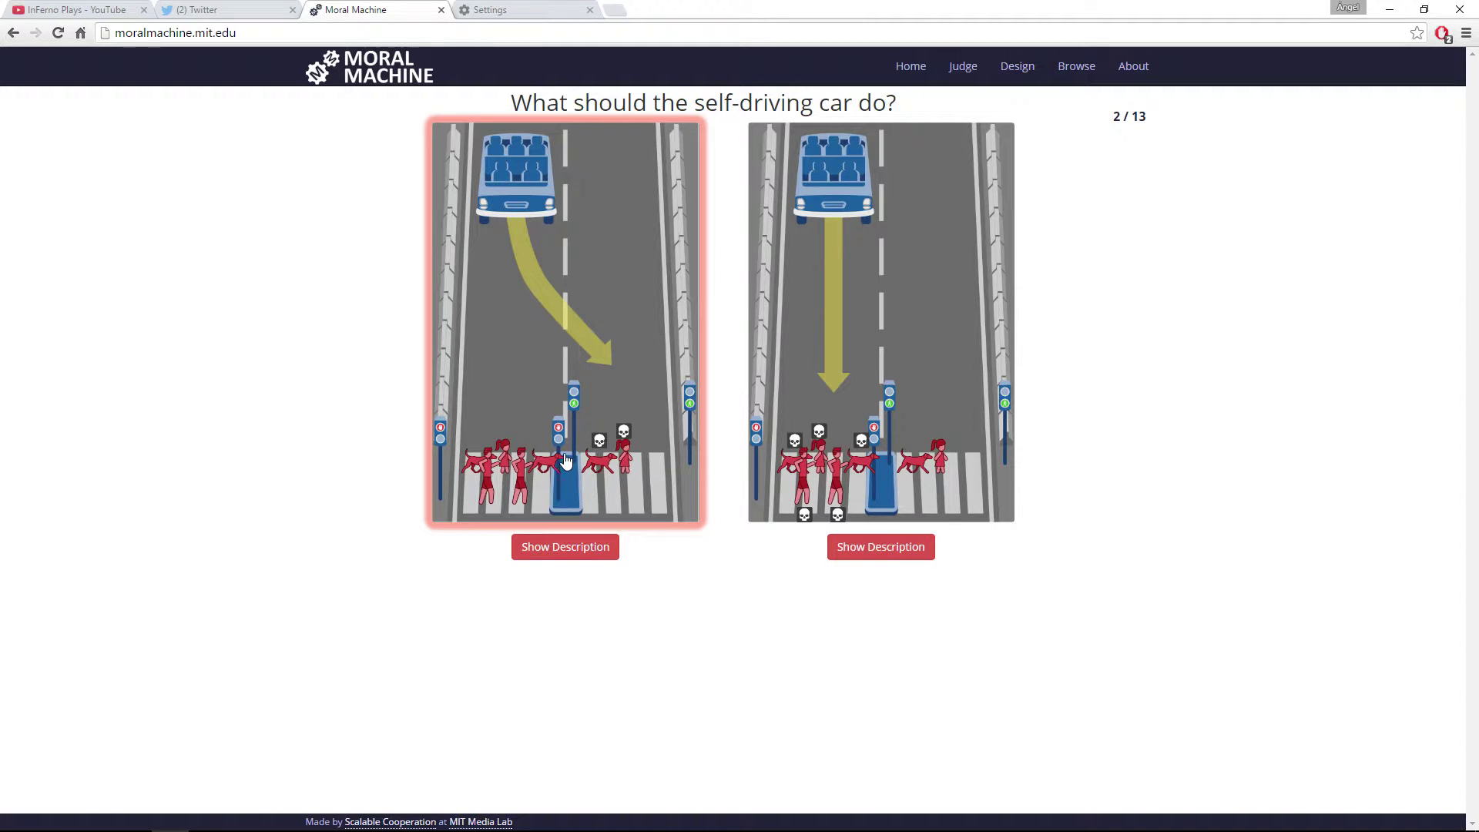
- Pick the straight-ahead outcome for dilemma 2, then the swerving outcome for dilemma 3
left_click(890, 420)
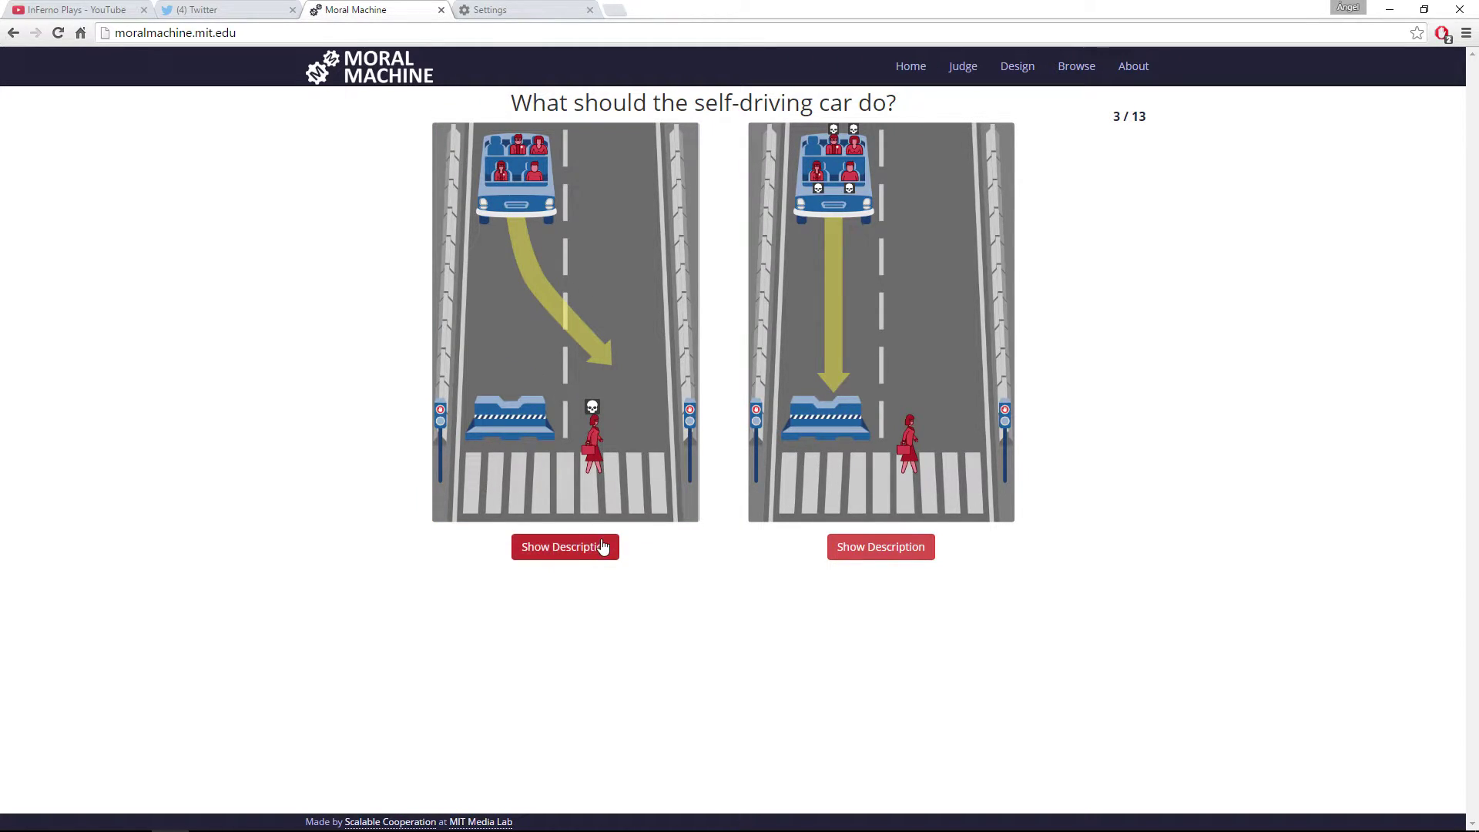
left_click(566, 479)
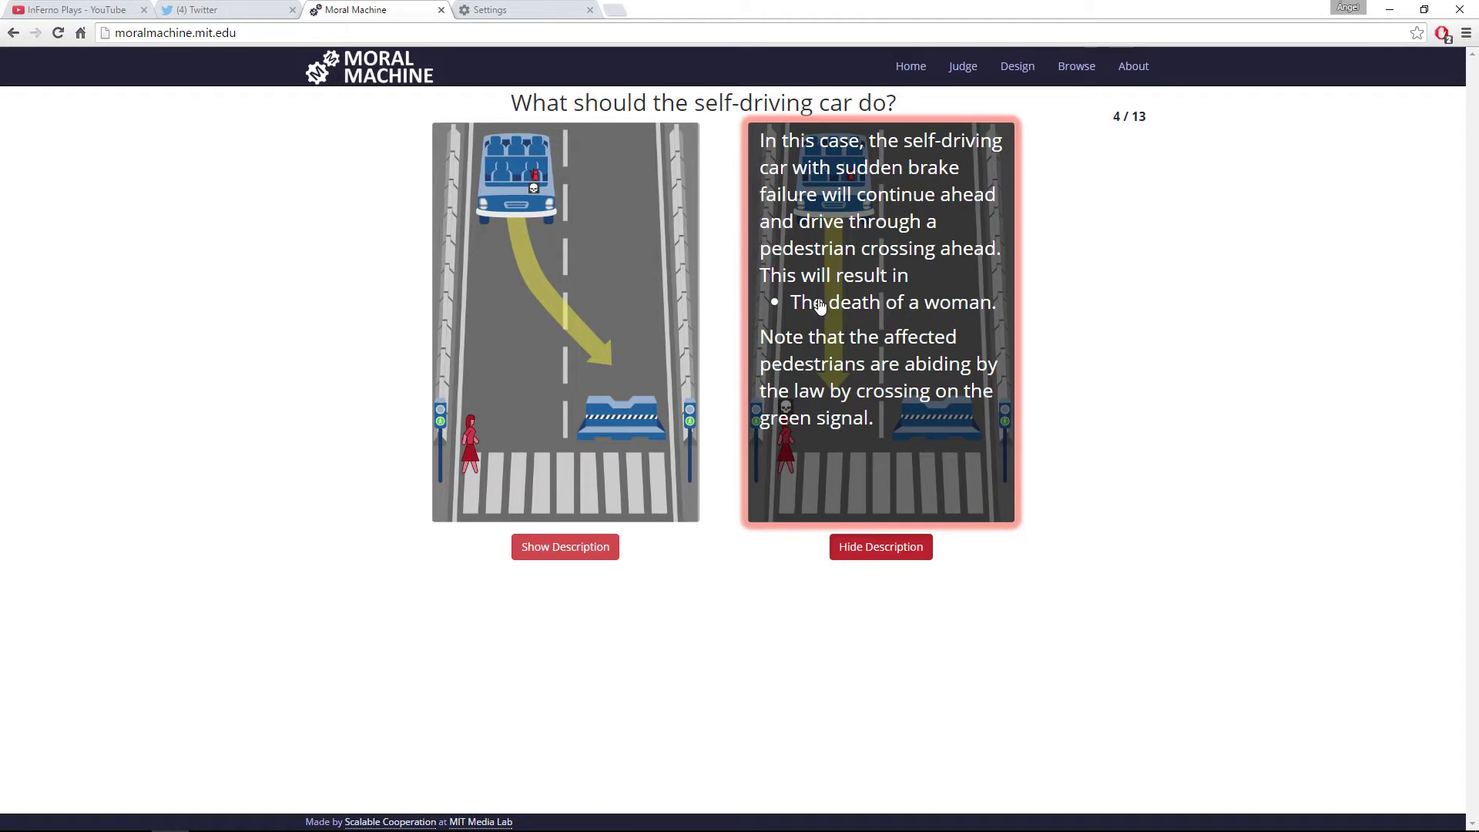
- Review both outcome descriptions for dilemma 4, then choose the swerve that kills only the cat
left_click(537, 557)
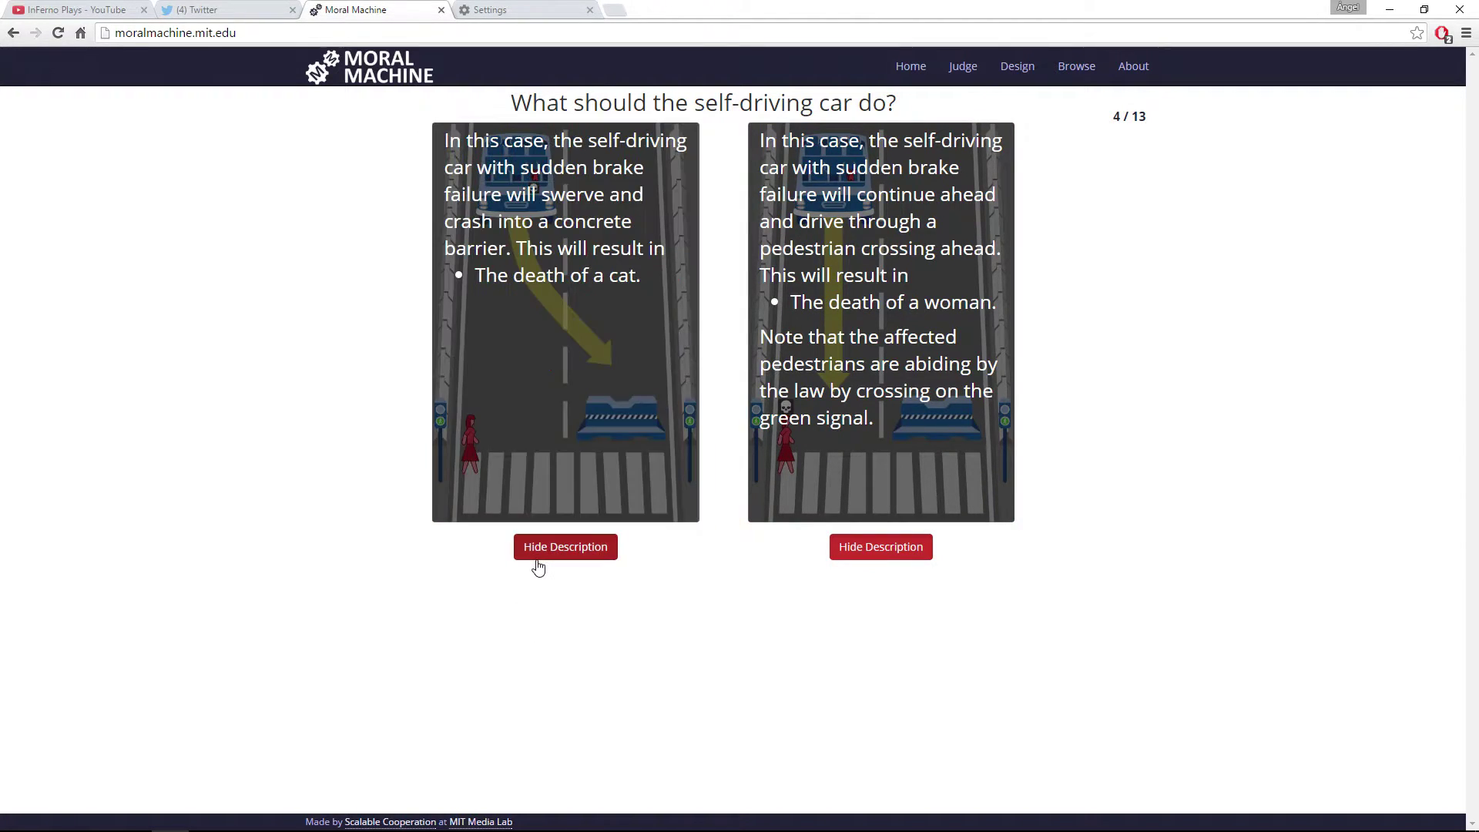
left_click(537, 551)
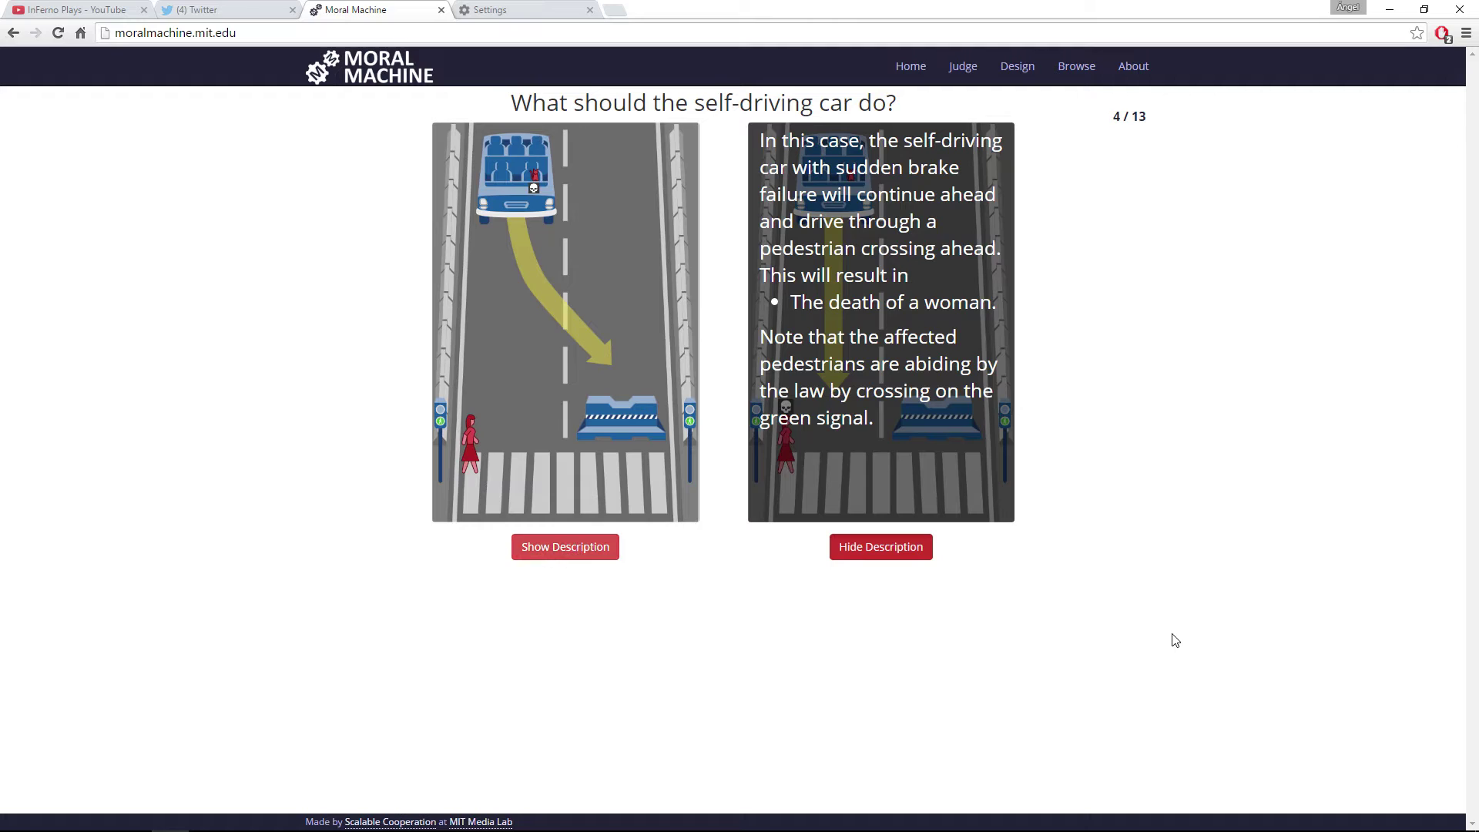
left_click(891, 559)
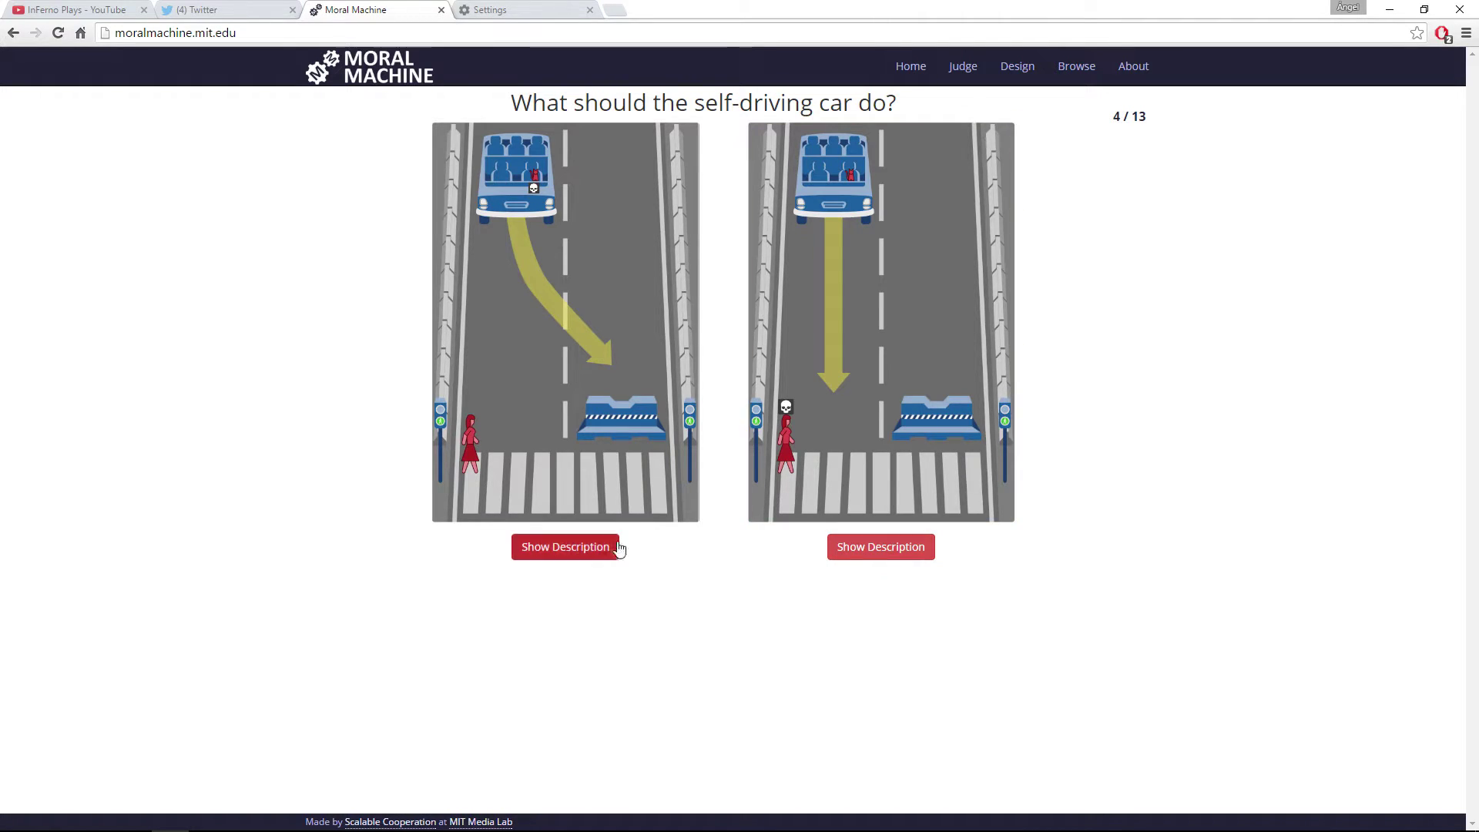
left_click(533, 393)
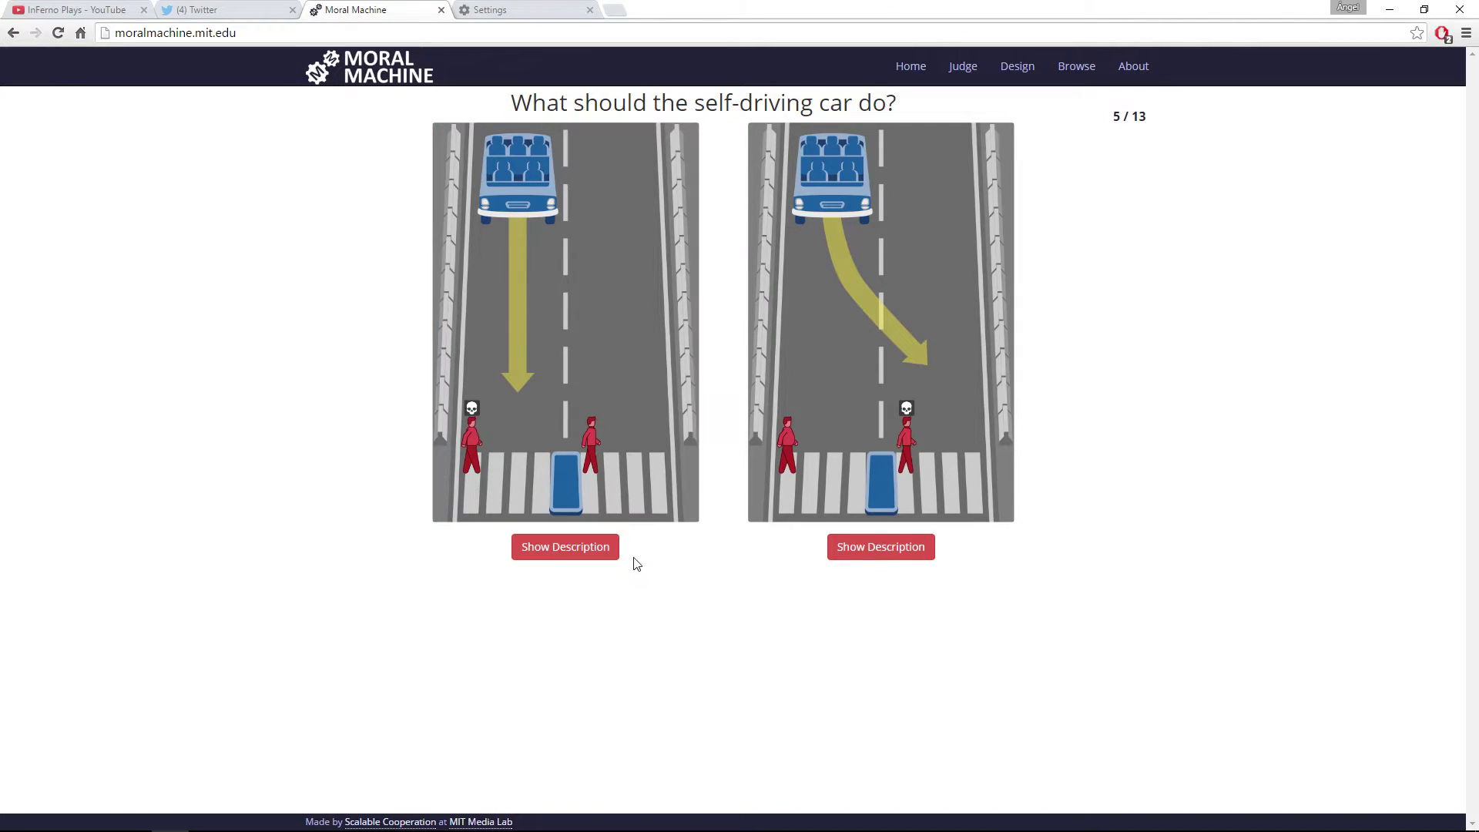
- Read the left description, then choose continuing straight for dilemma 5, killing the large man
left_click(564, 547)
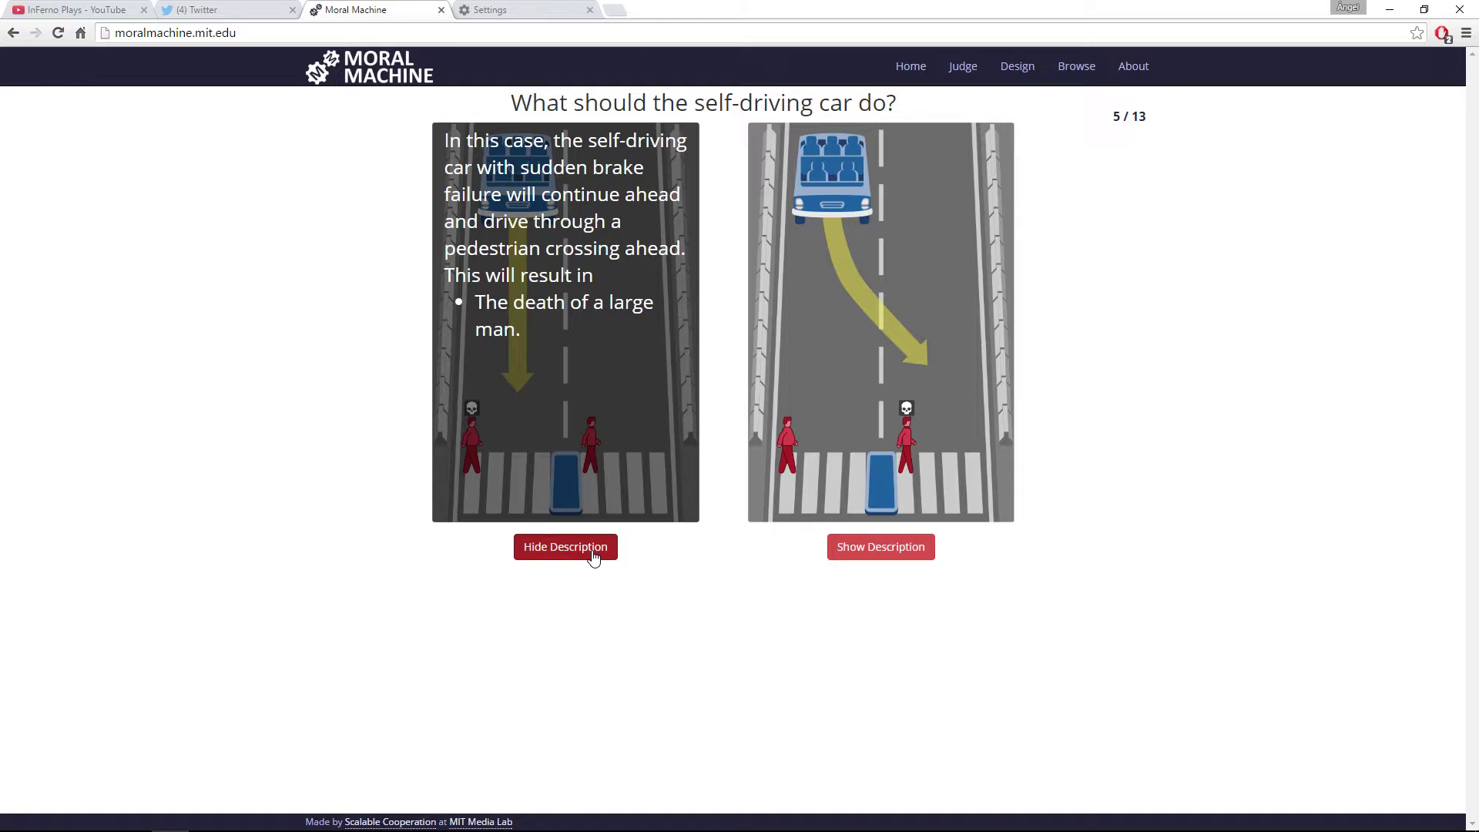
left_click(592, 557)
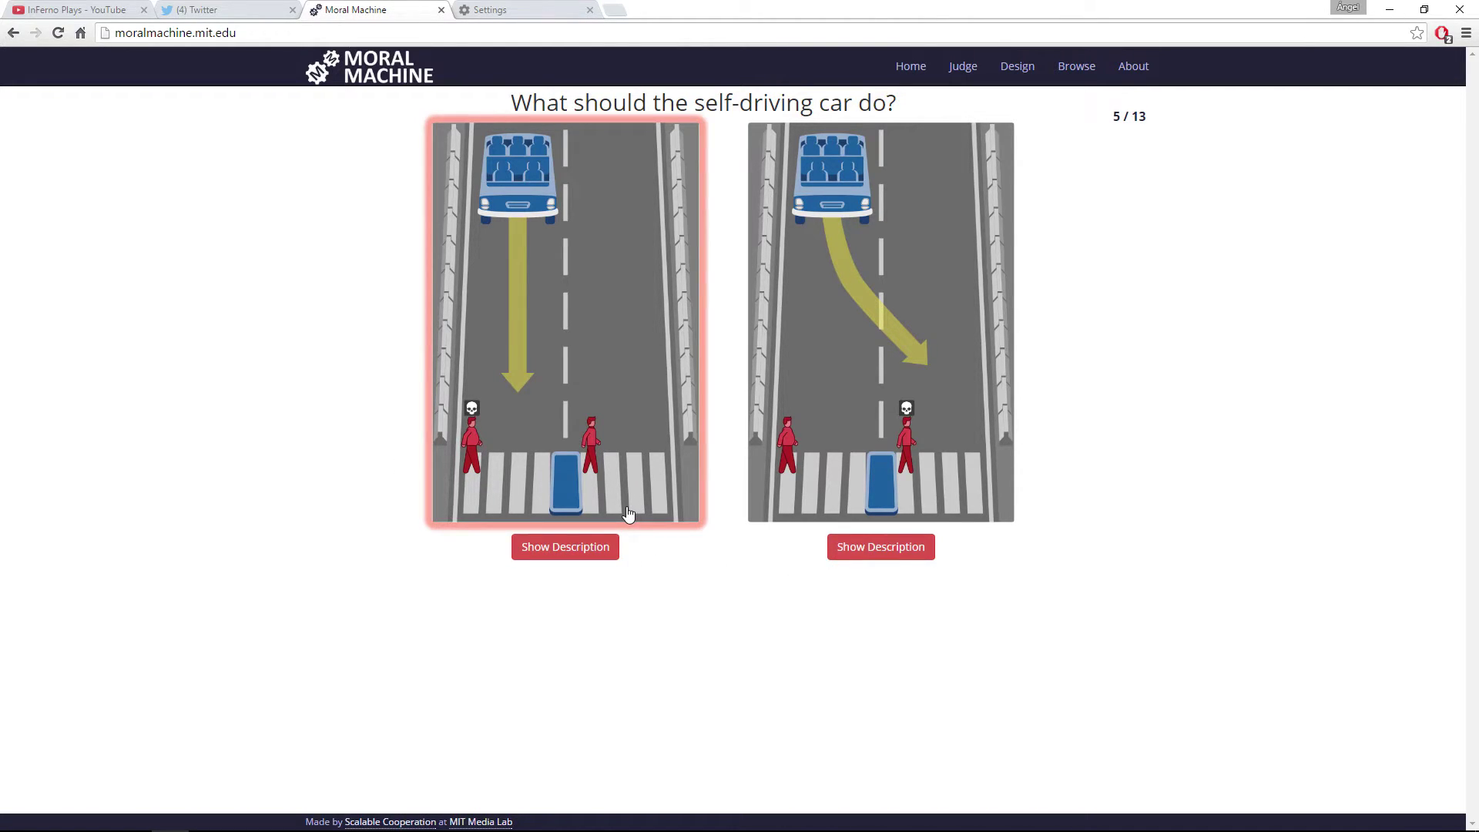
left_click(596, 453)
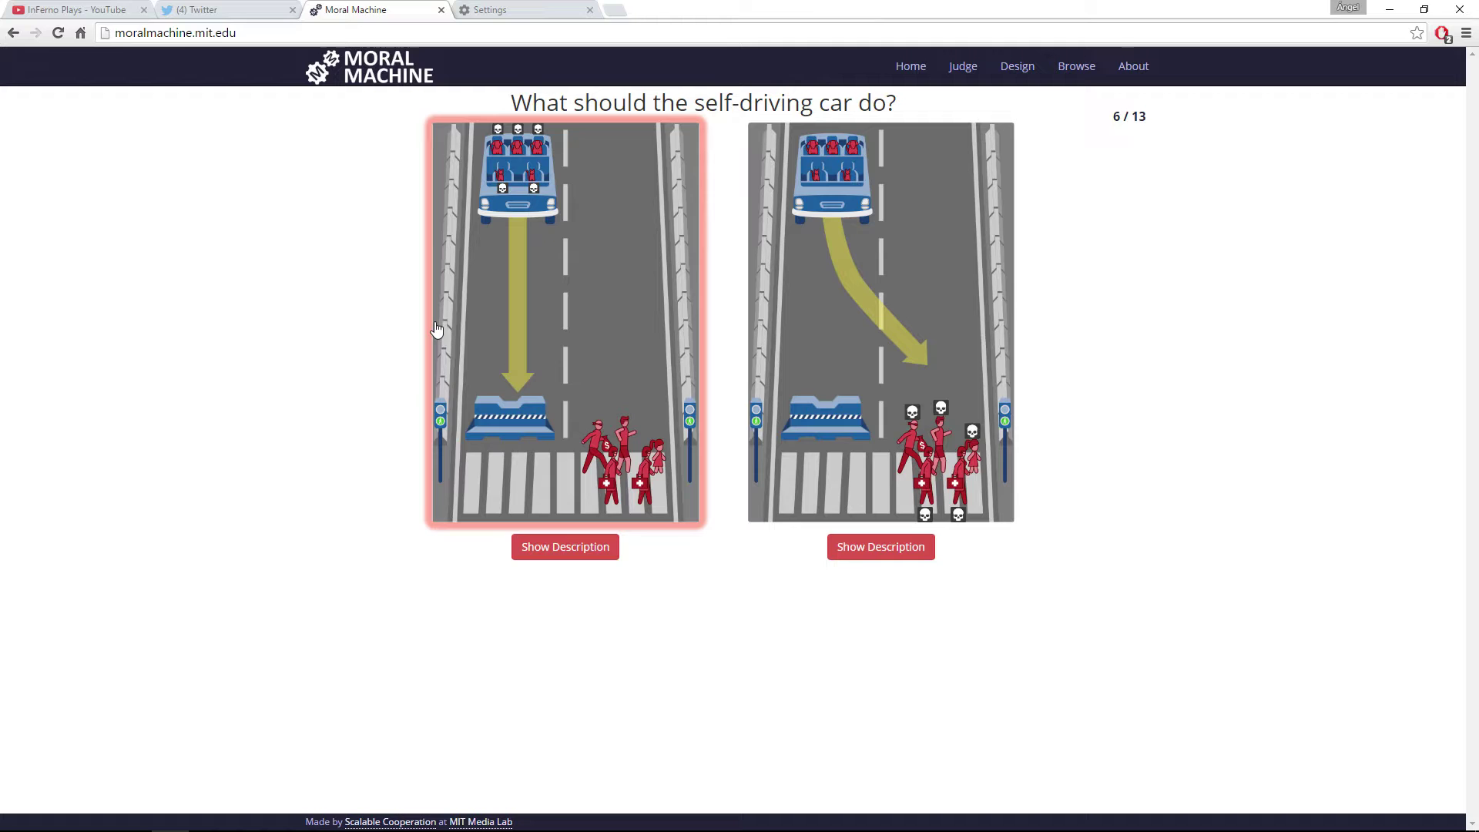
- Read the right description, then choose crashing into the barrier for dilemma 6
left_click(923, 546)
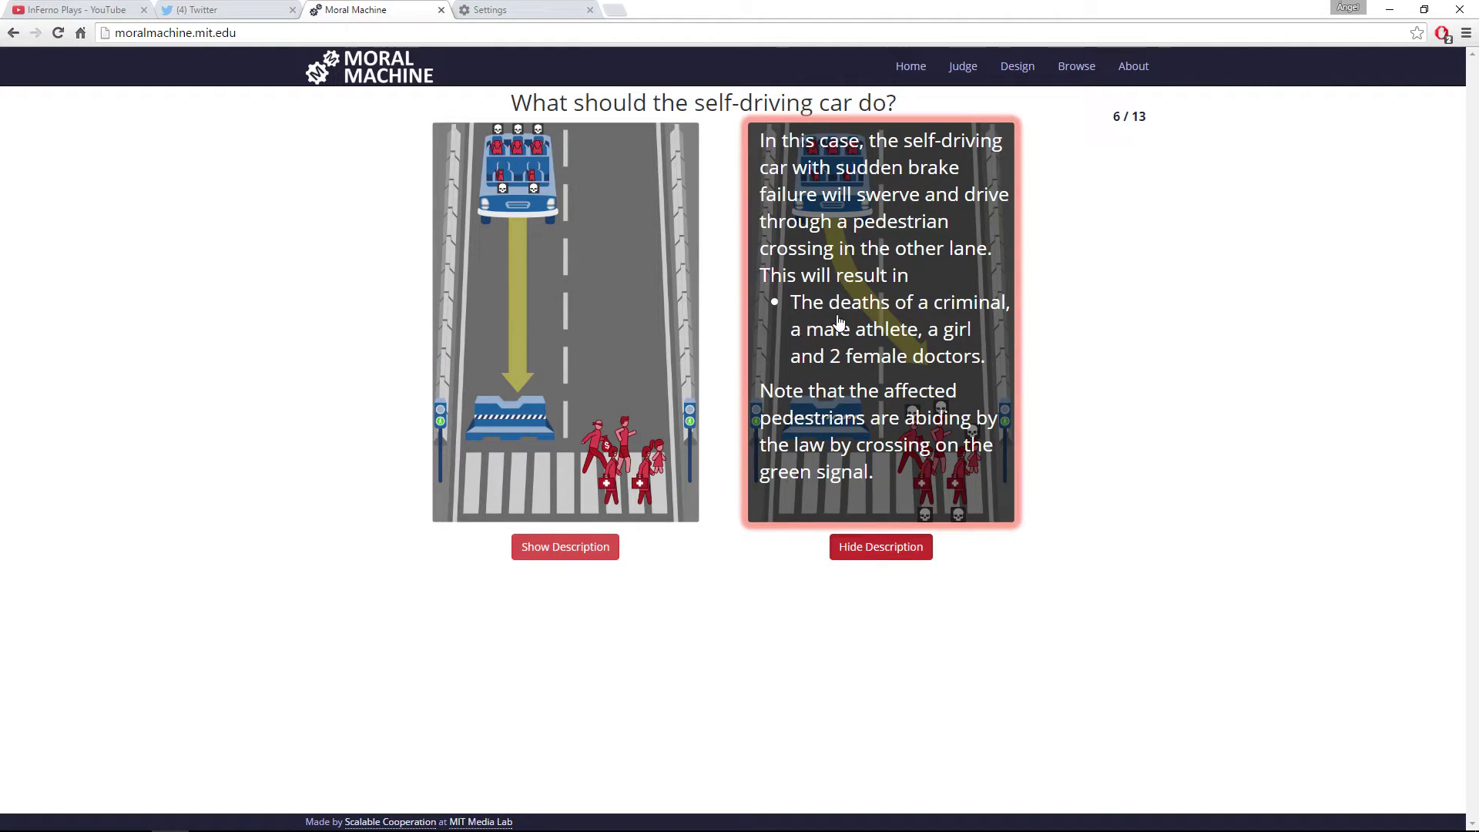
left_click(878, 551)
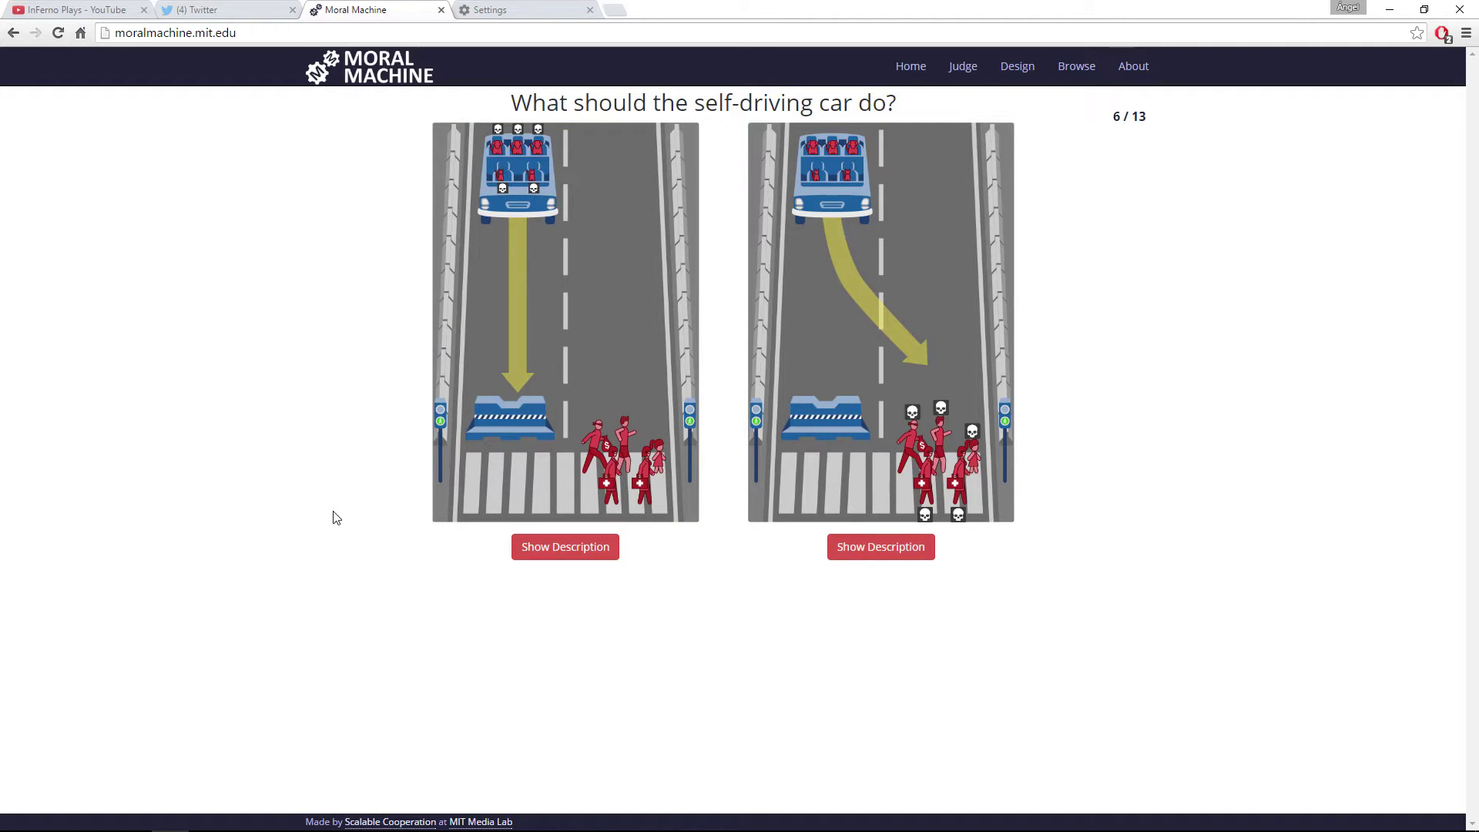
left_click(562, 438)
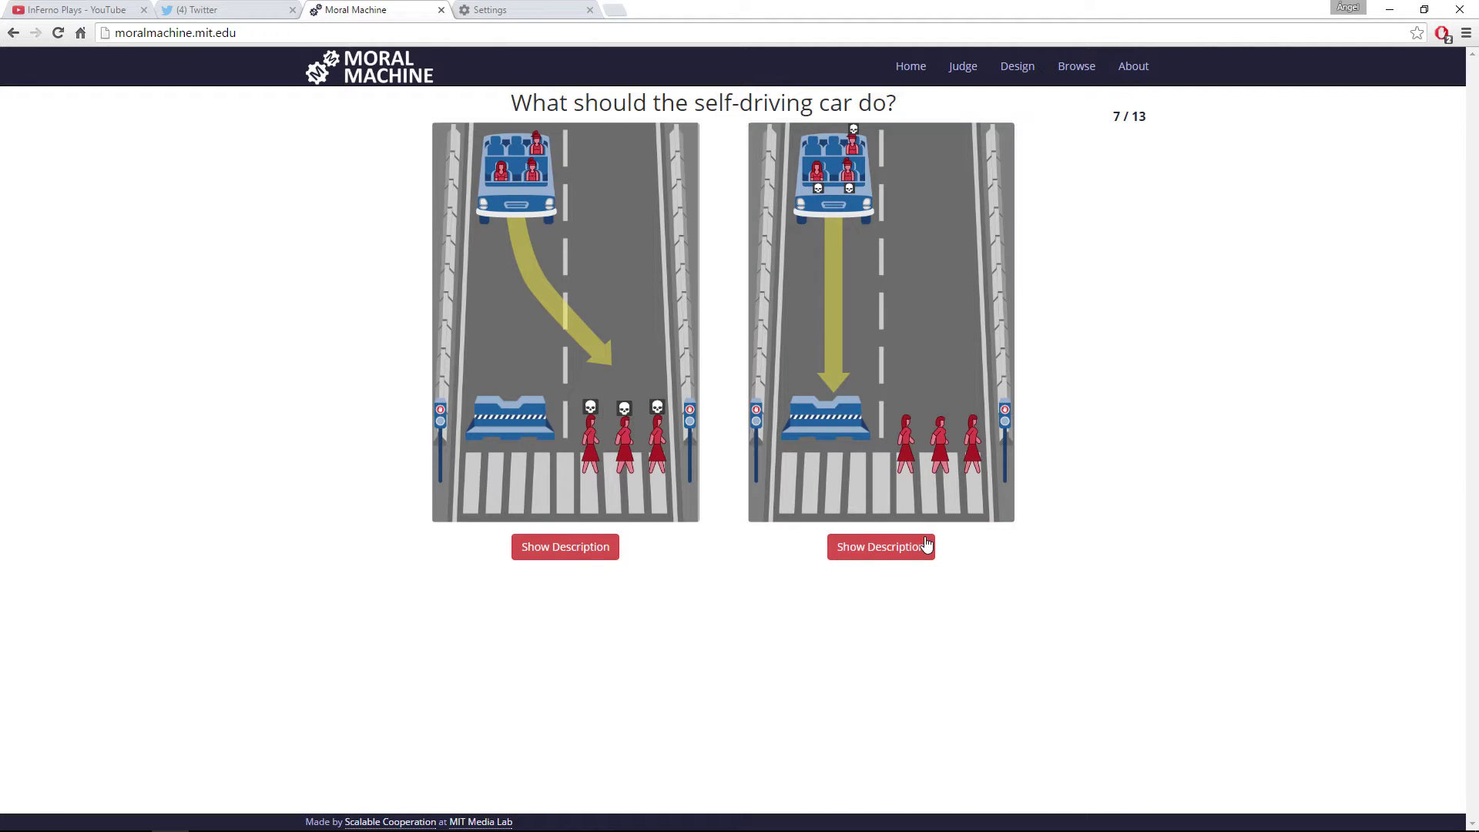
- Read the right outcome's description, then choose the swerving outcome for dilemma 7
left_click(904, 551)
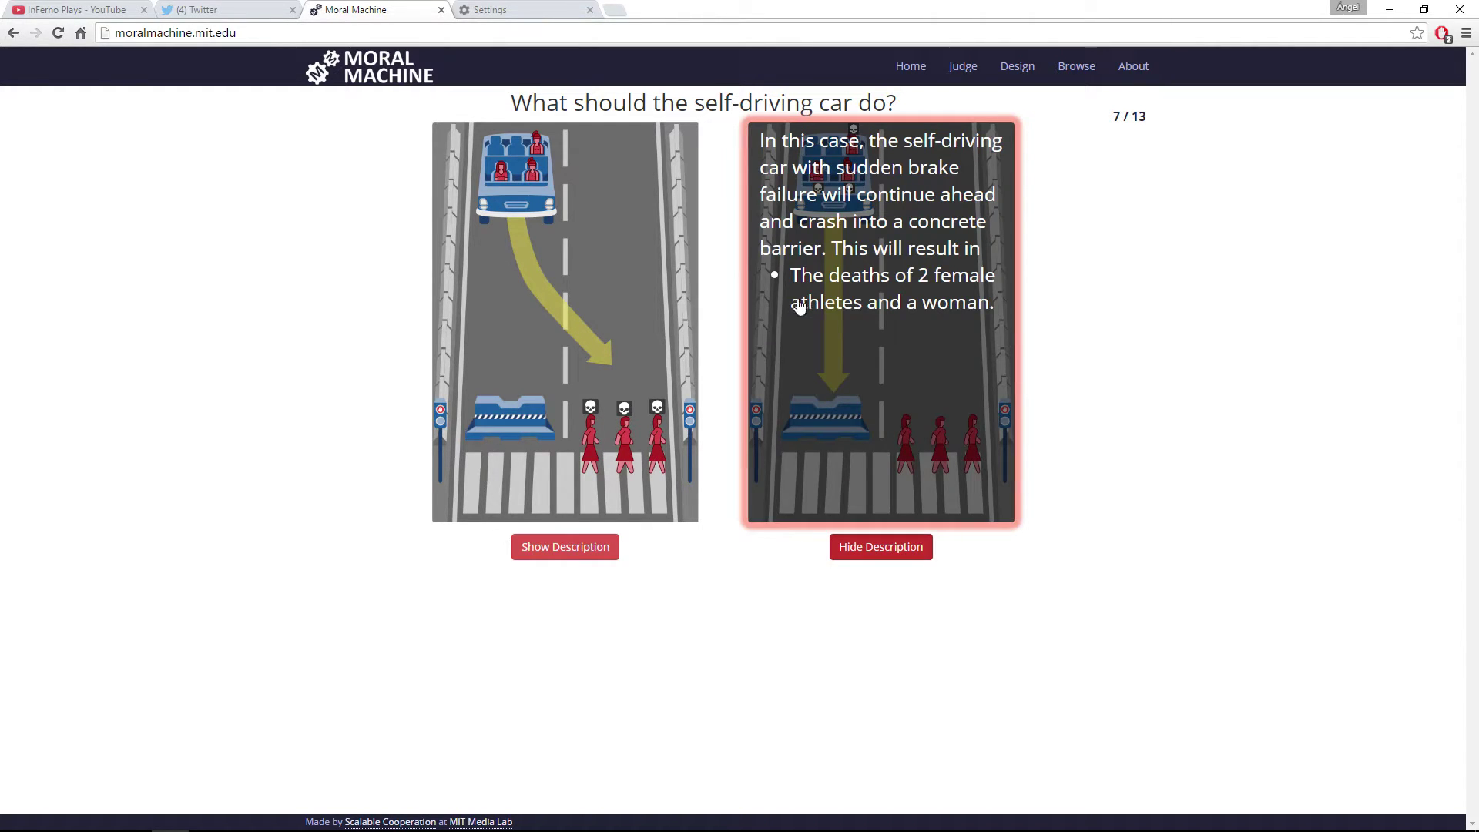
left_click(869, 551)
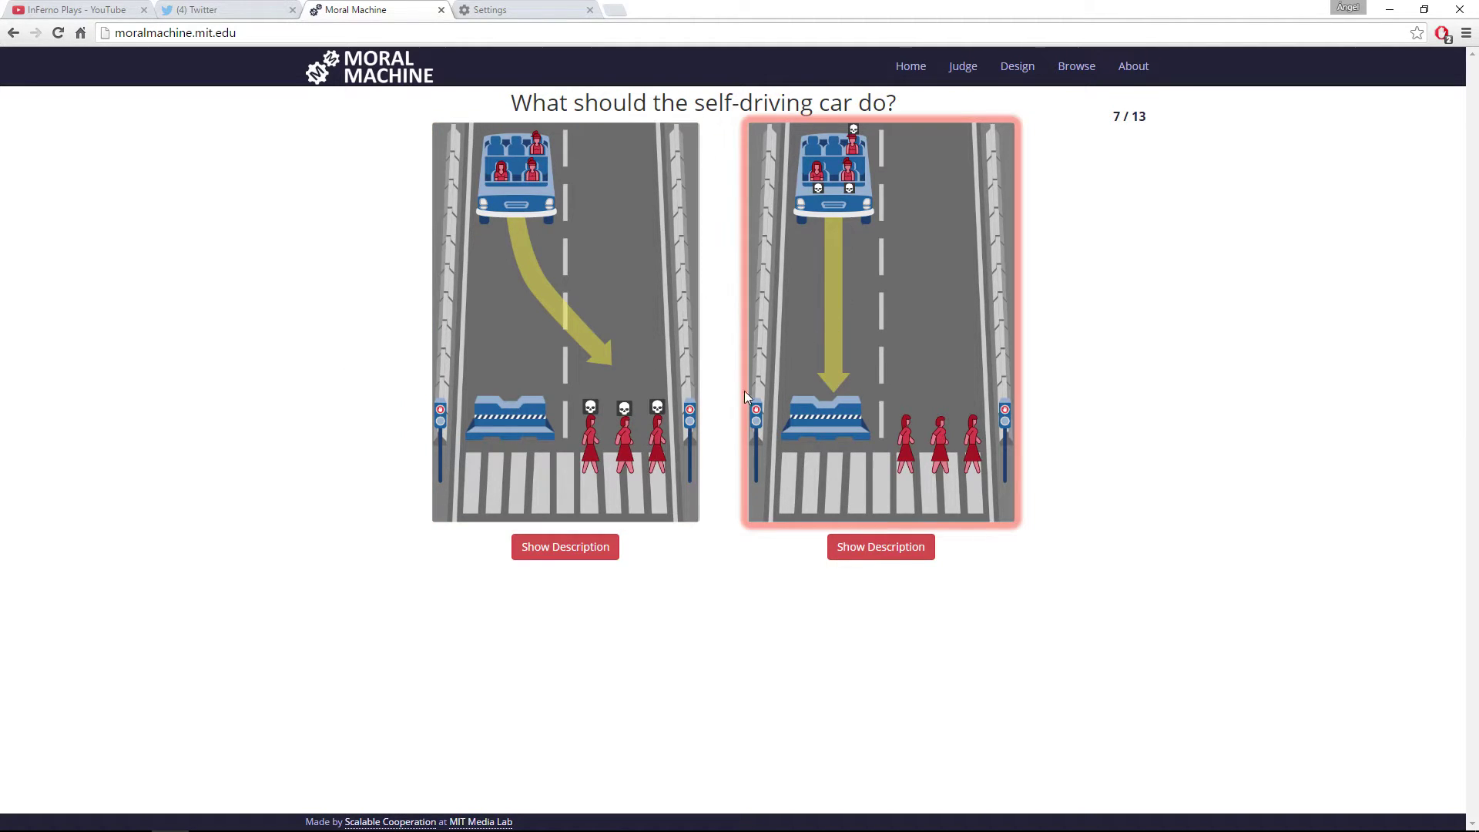
left_click(556, 424)
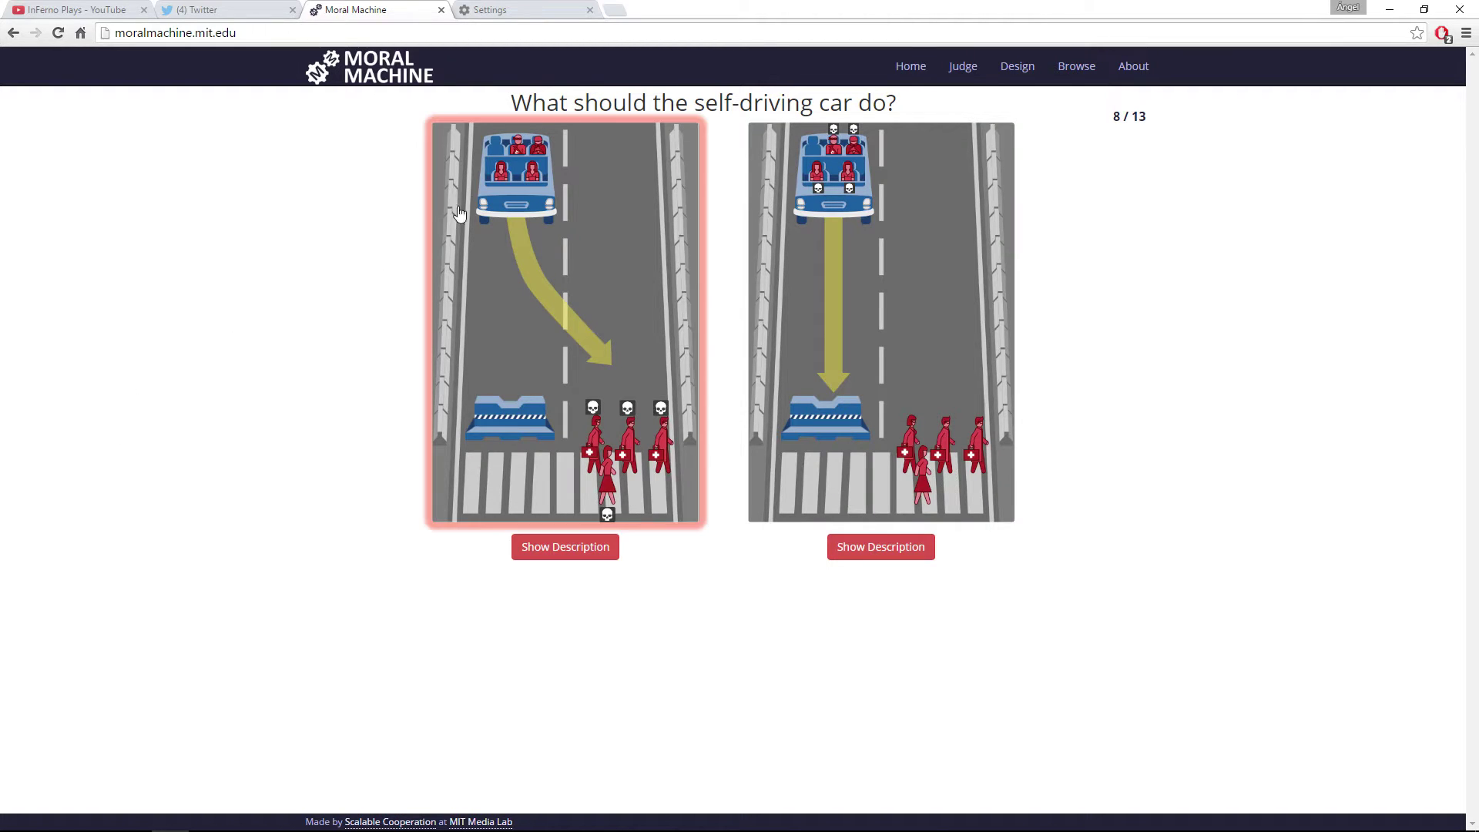
- Compare both outcome descriptions, then choose the swerving outcome for dilemma 8
left_click(552, 548)
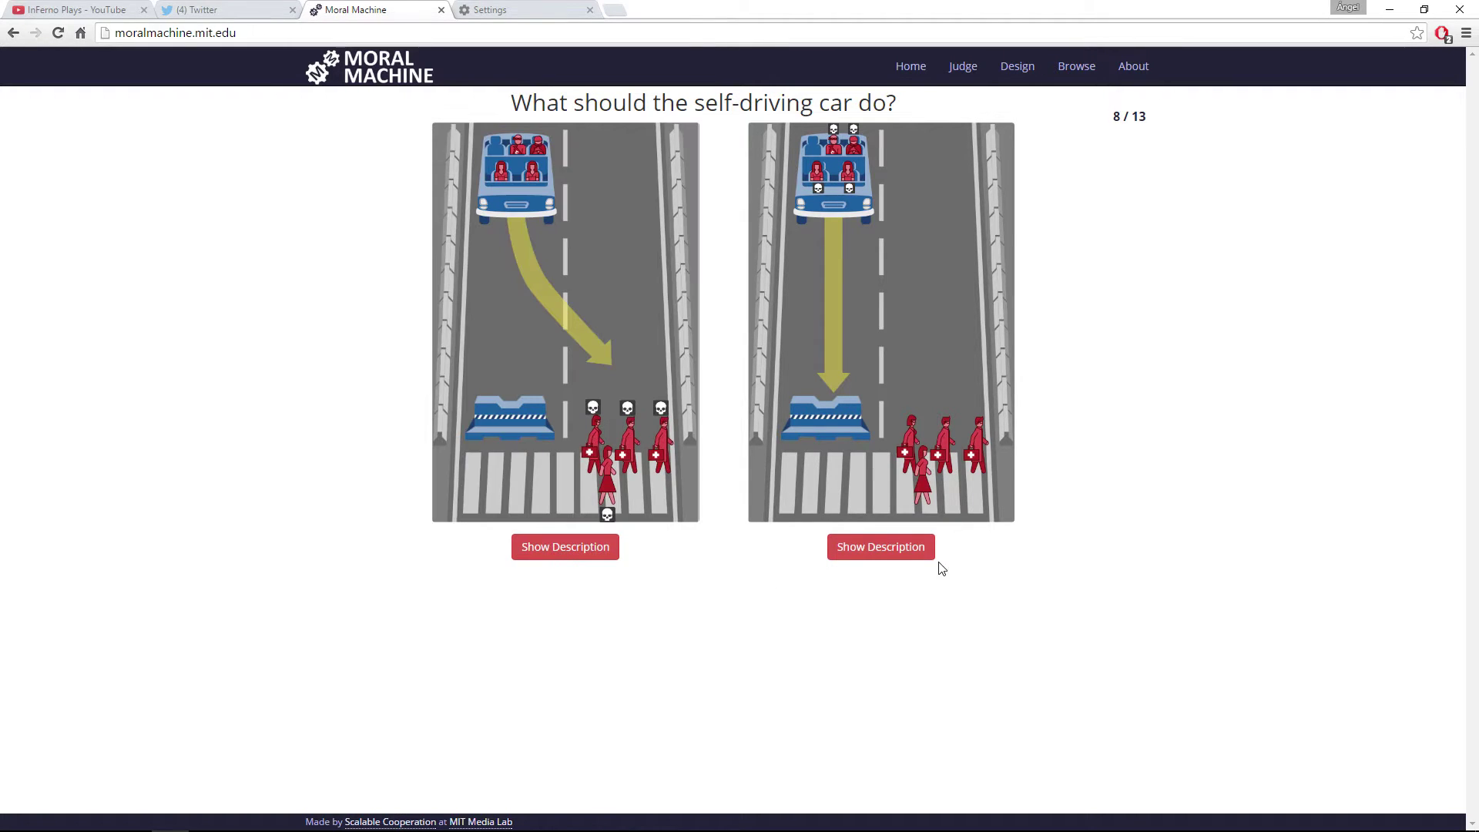
left_click(901, 550)
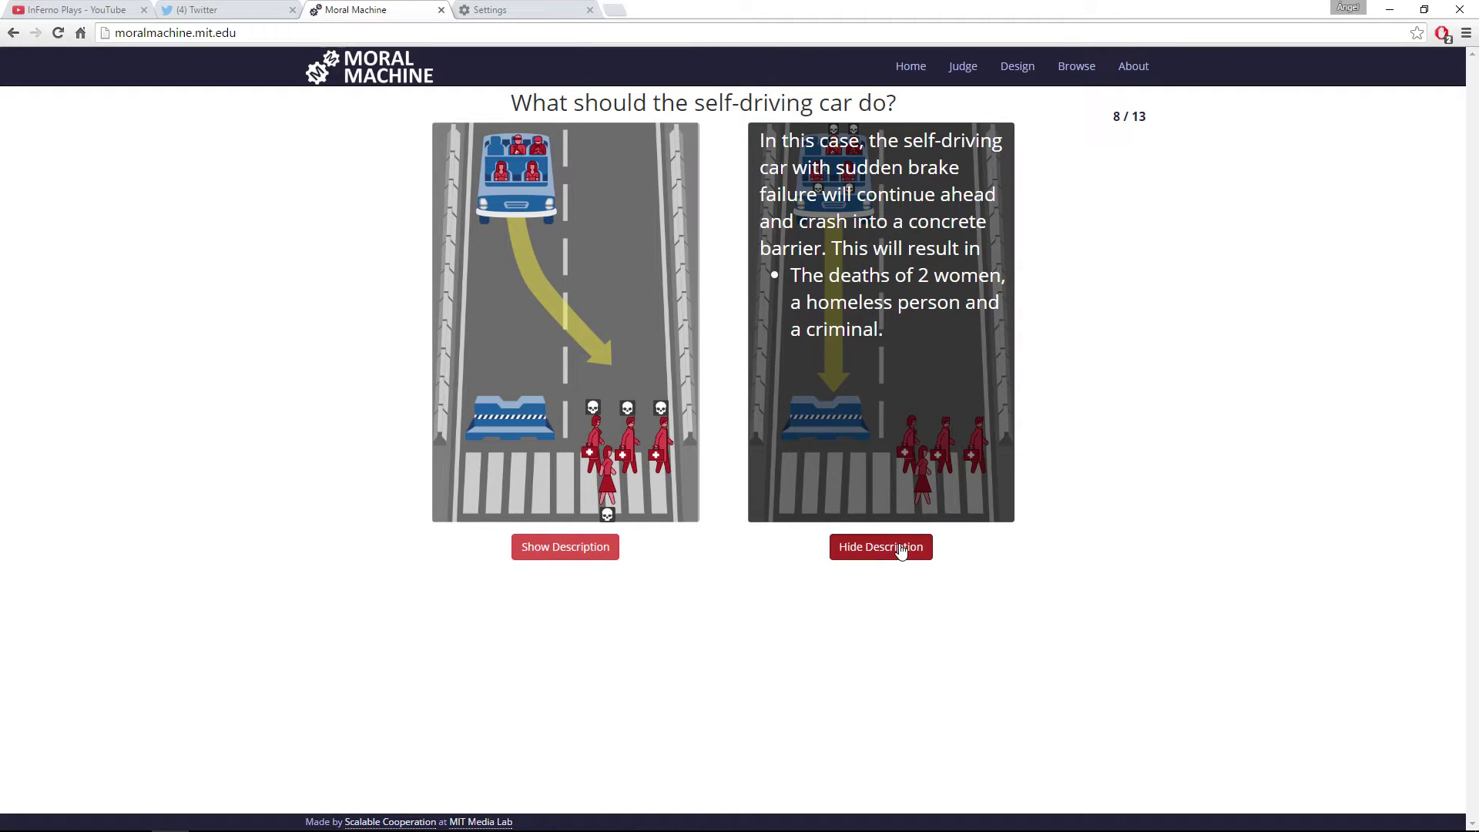
left_click(902, 550)
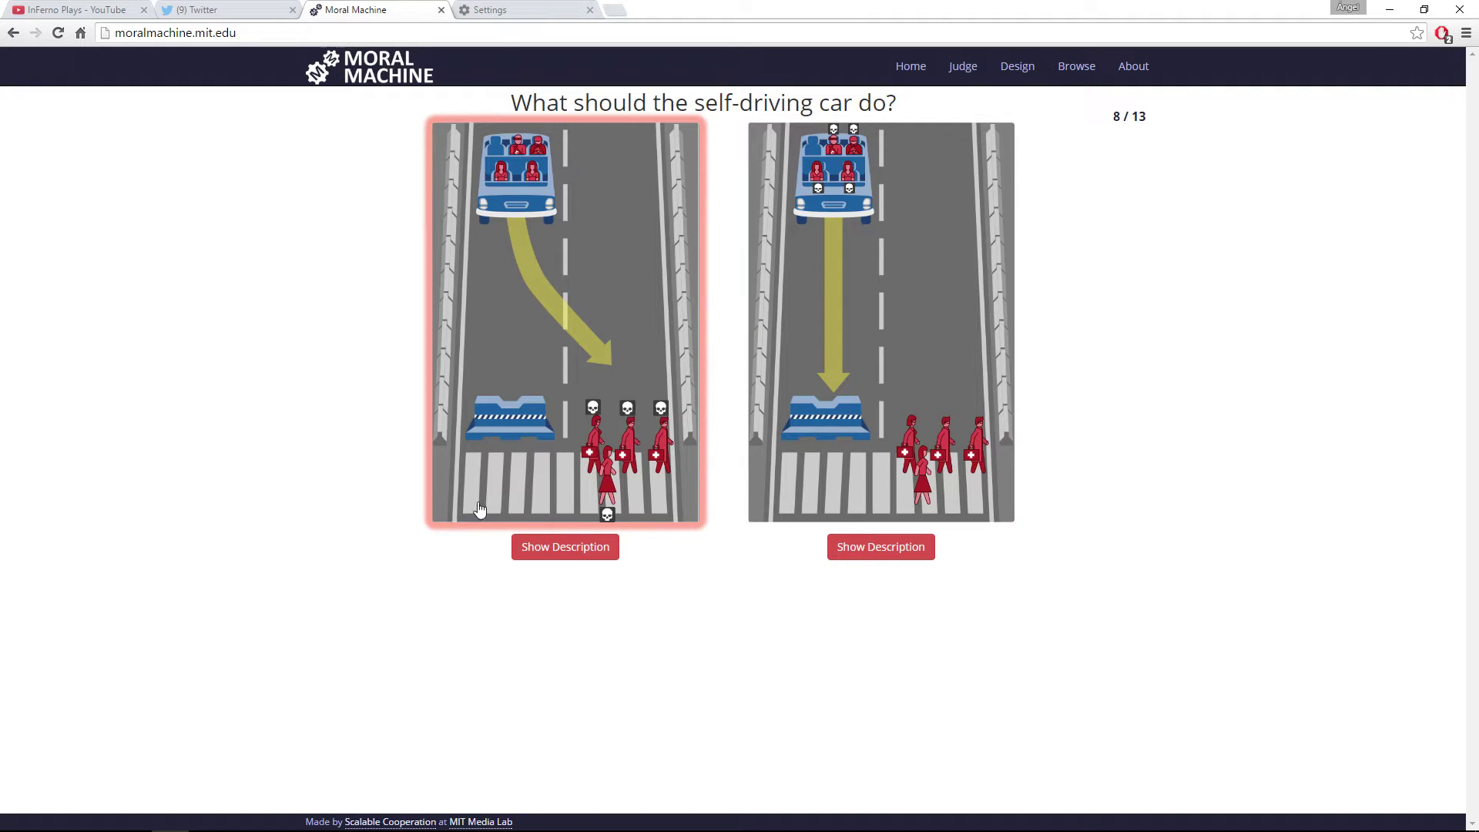
left_click(560, 388)
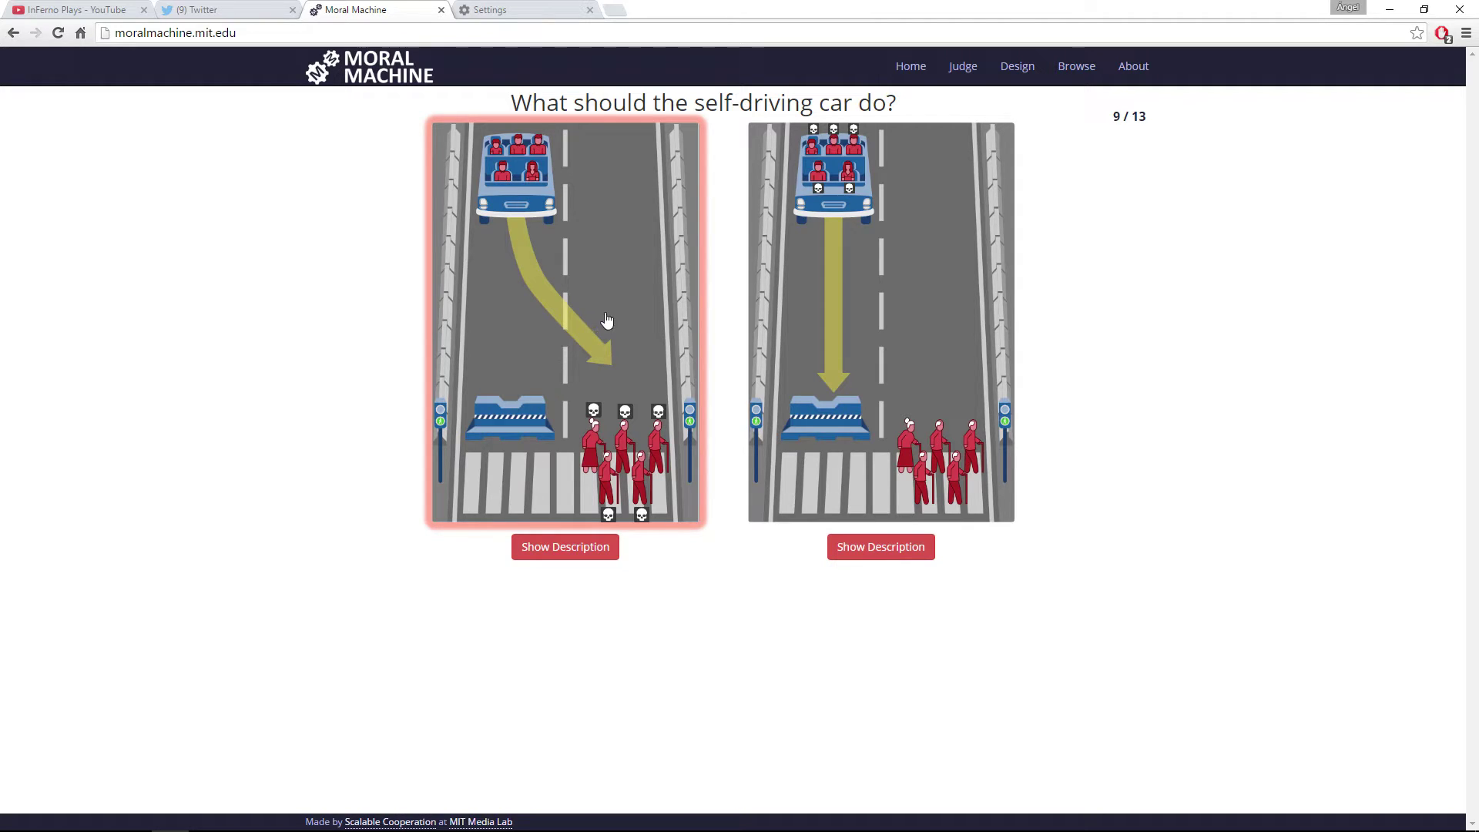
- Read the straight-ahead description, then choose swerving into the elderly pedestrians for dilemma 9
left_click(903, 551)
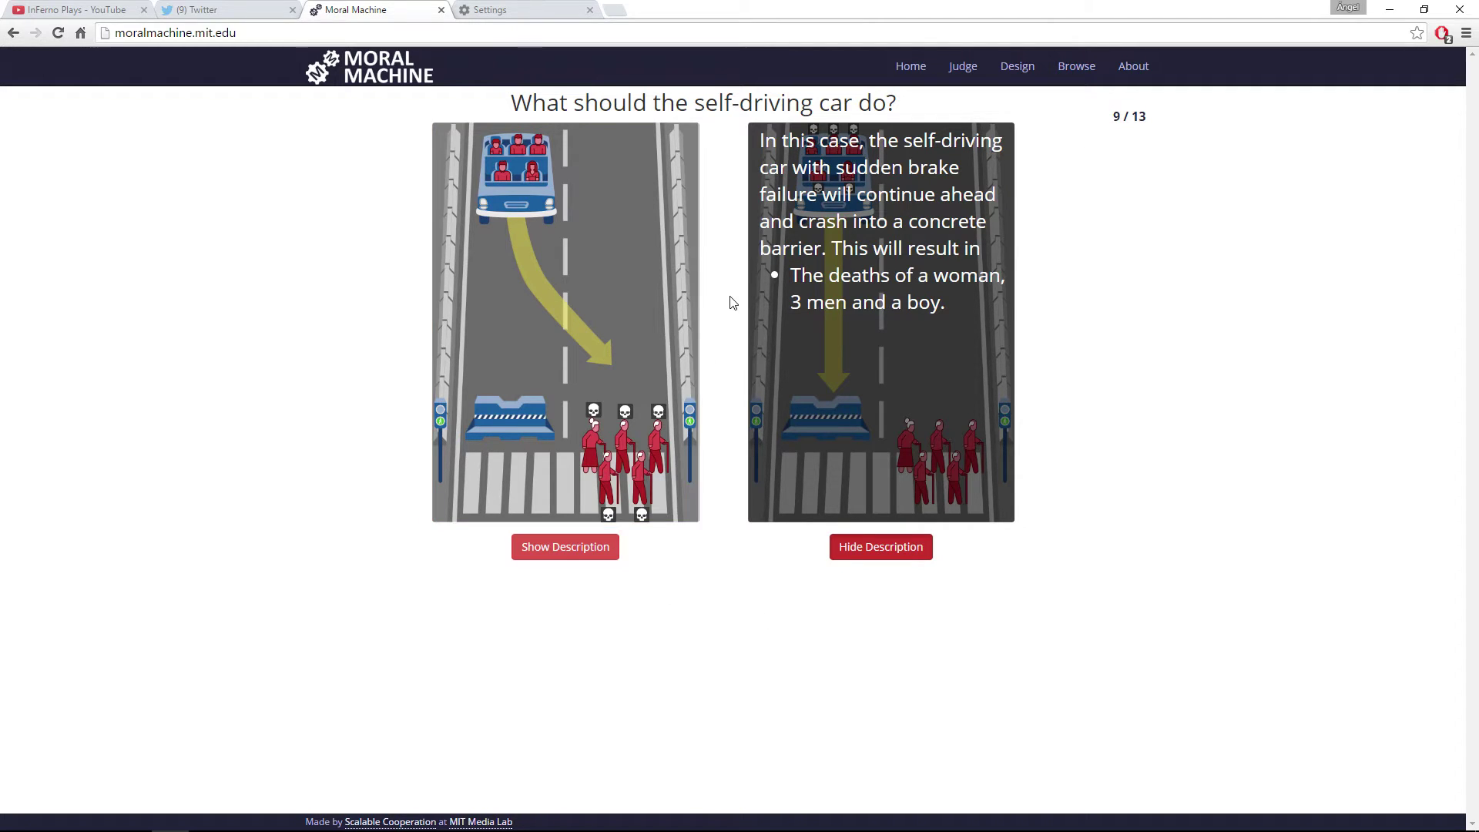
left_click(562, 295)
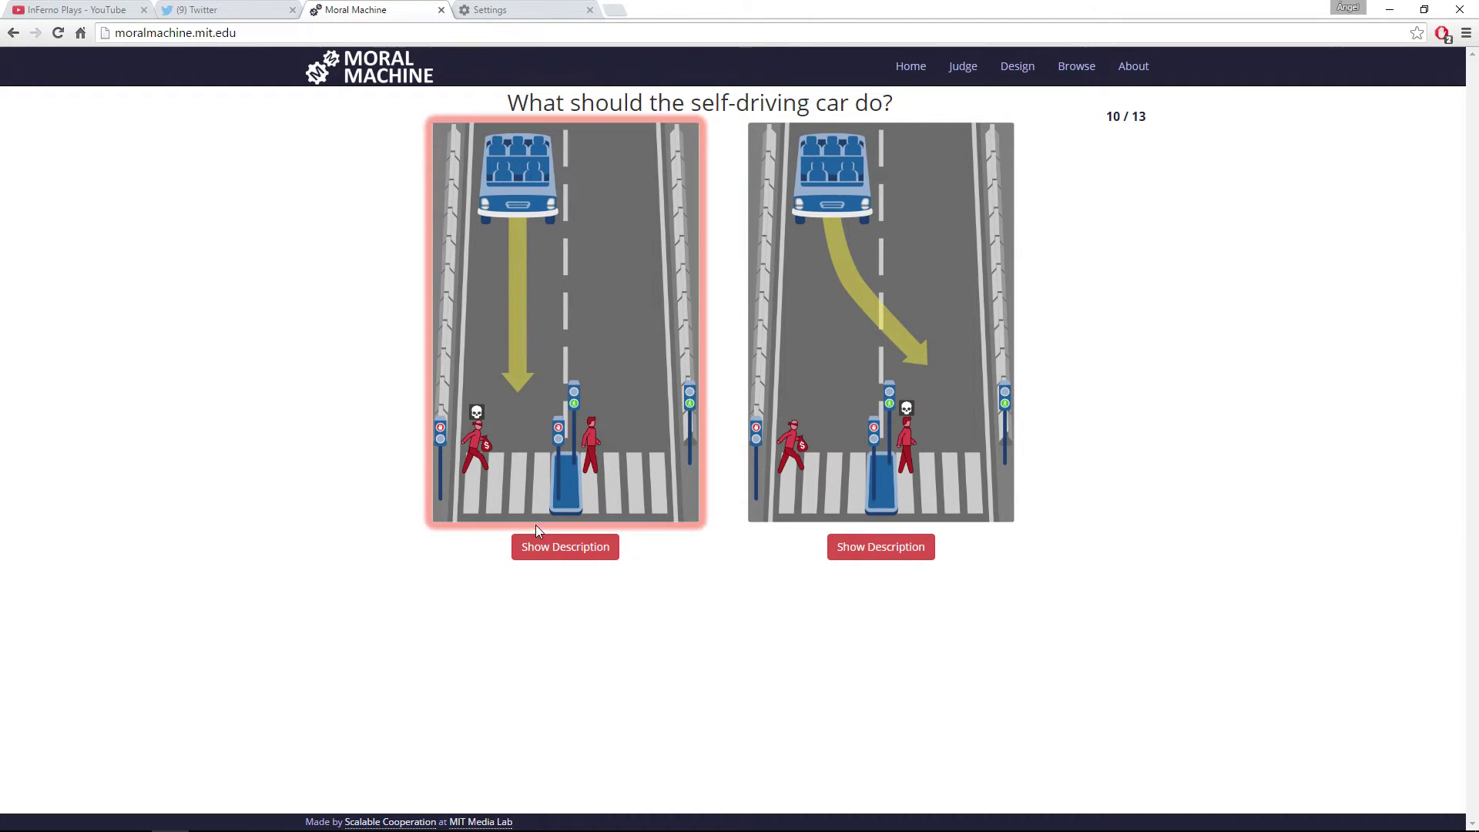
- Read the left description, then choose going straight for dilemma 10, killing the jaywalking criminal
left_click(545, 563)
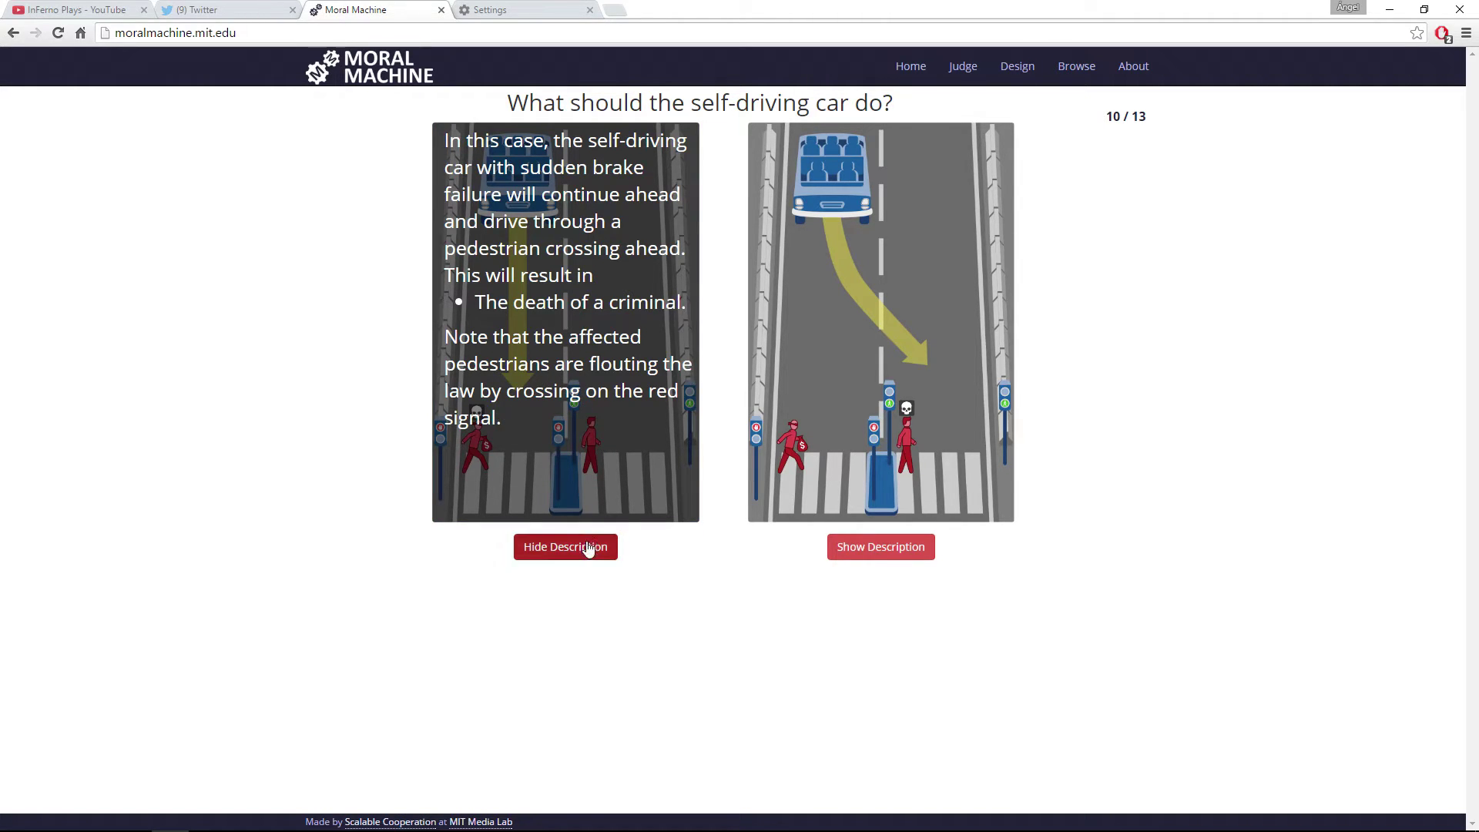
left_click(554, 555)
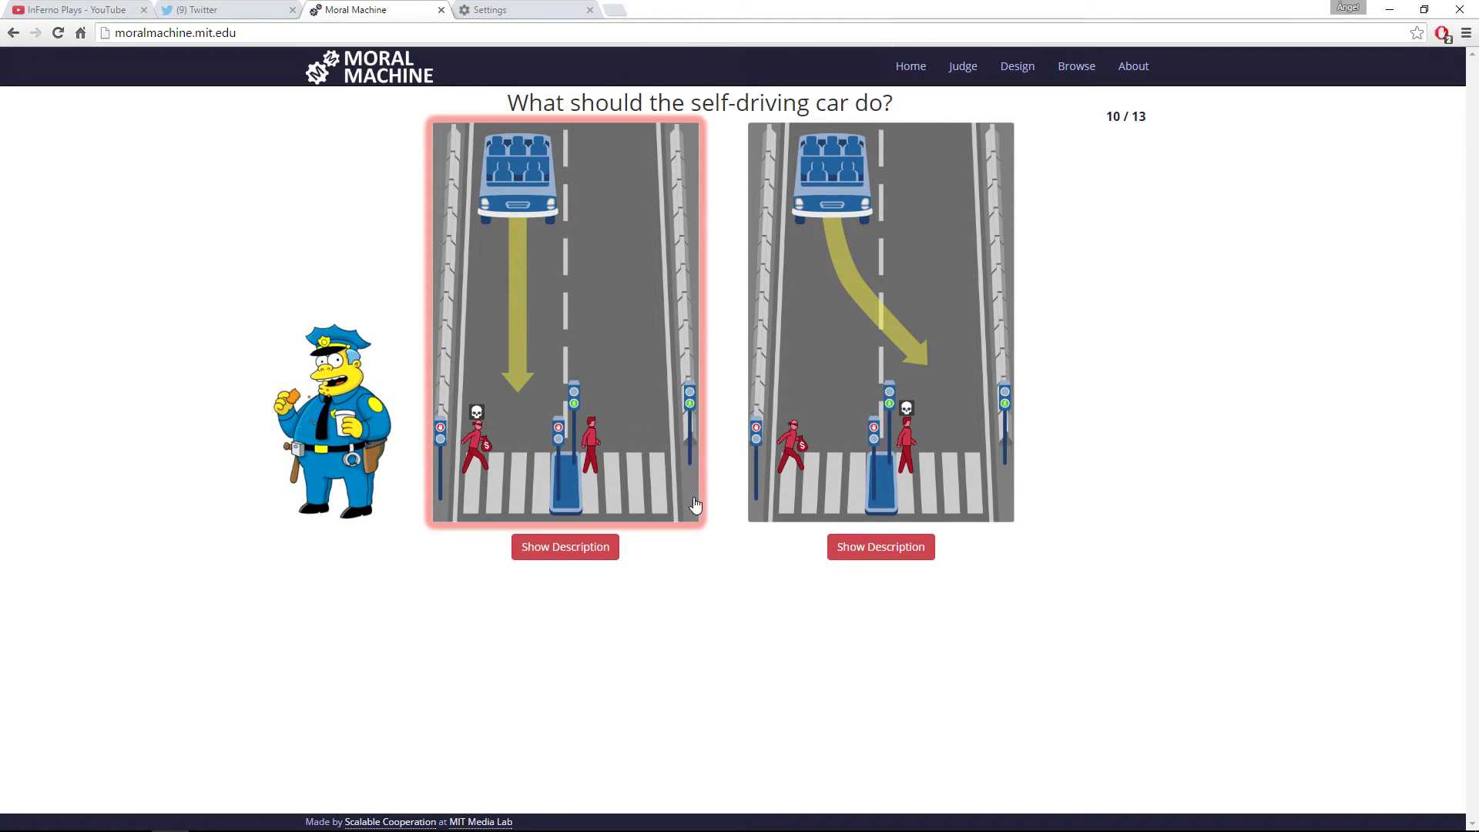
left_click(601, 457)
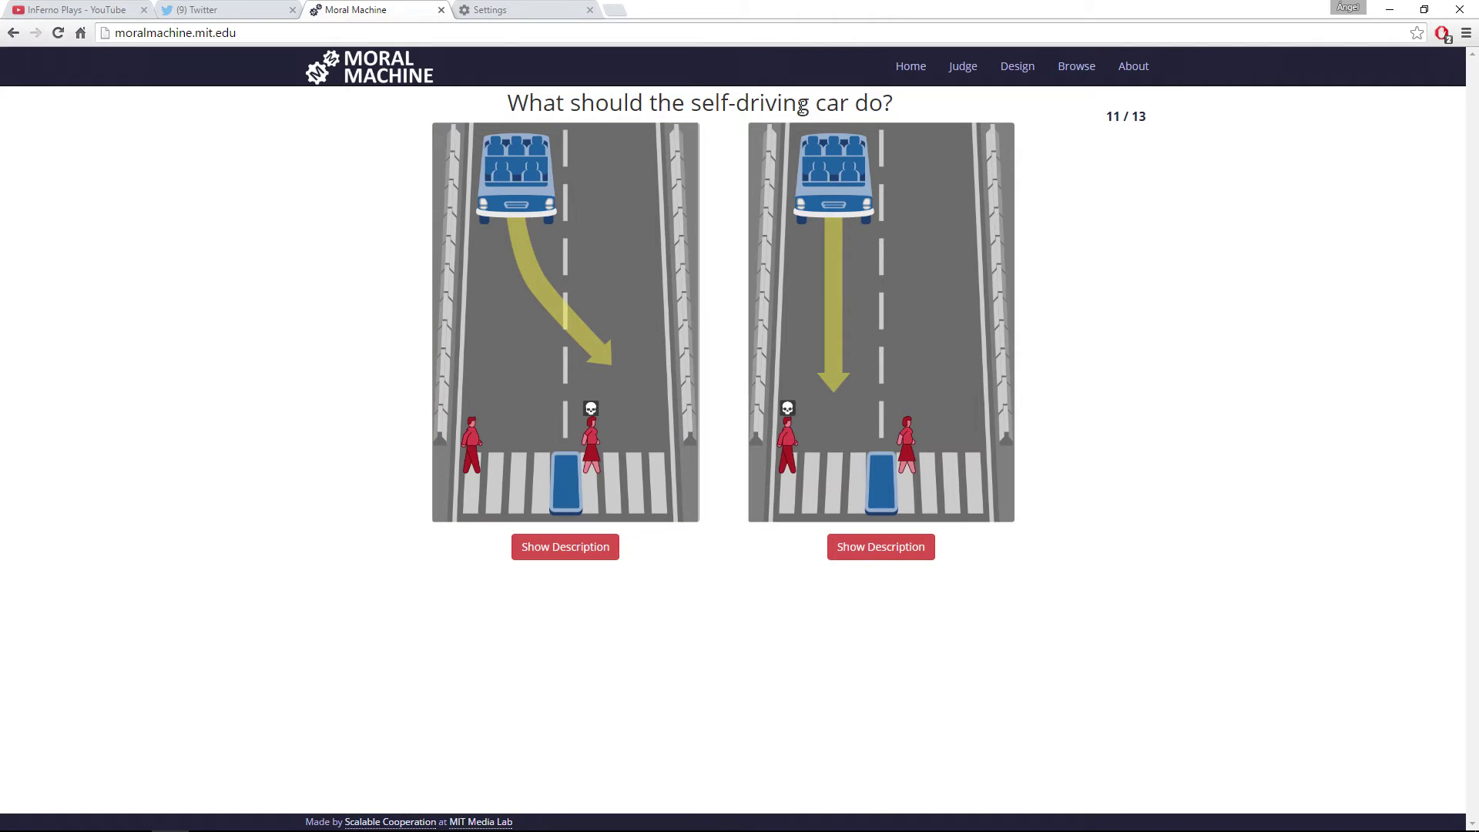
- Choose the right-hand outcome for dilemma 11, keeping the car in its lane
left_click(898, 369)
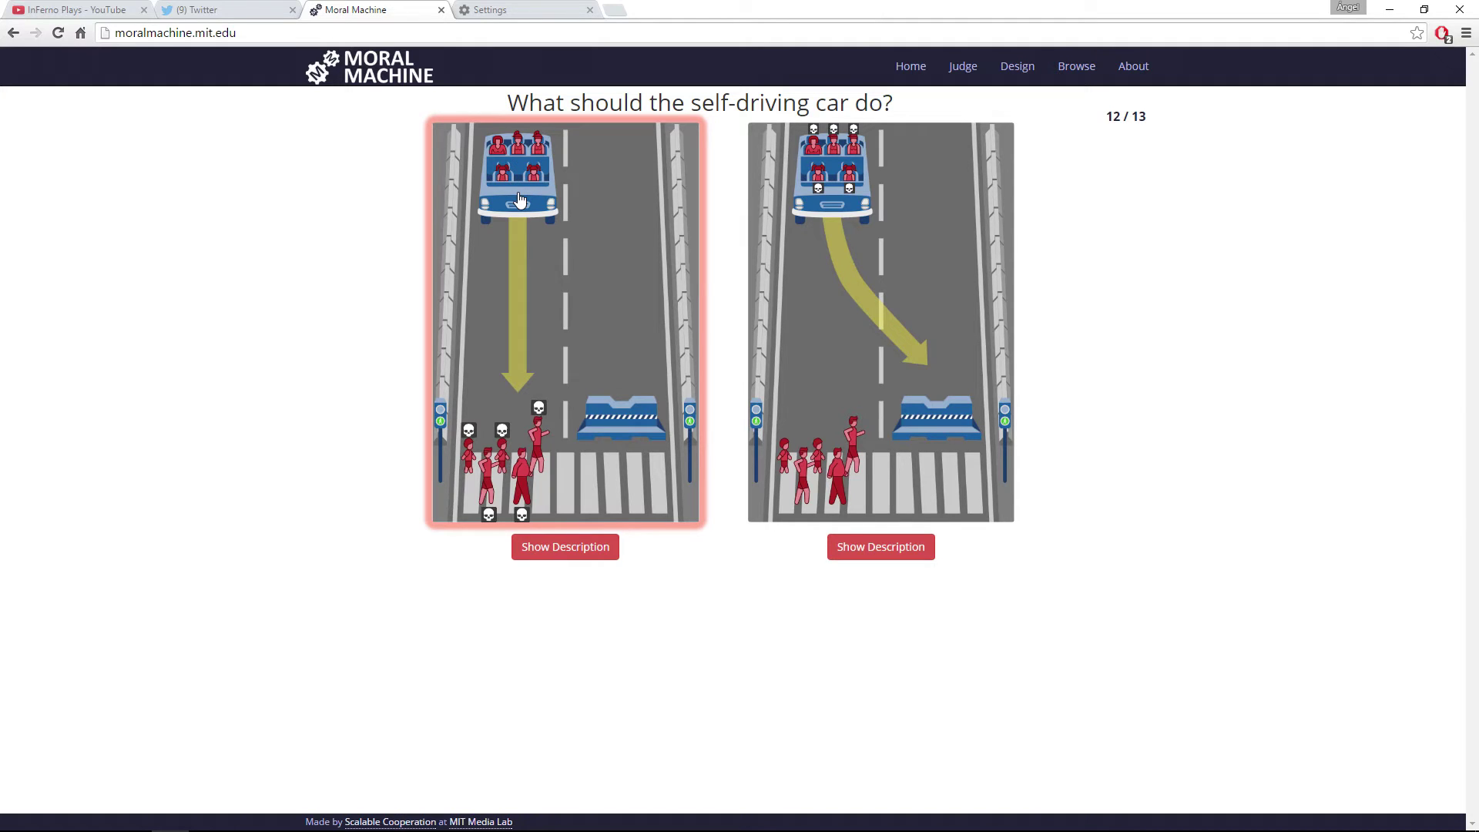
- Read the left description, then choose swerving into the barrier for dilemma 12, sacrificing the passengers
double_click(858, 553)
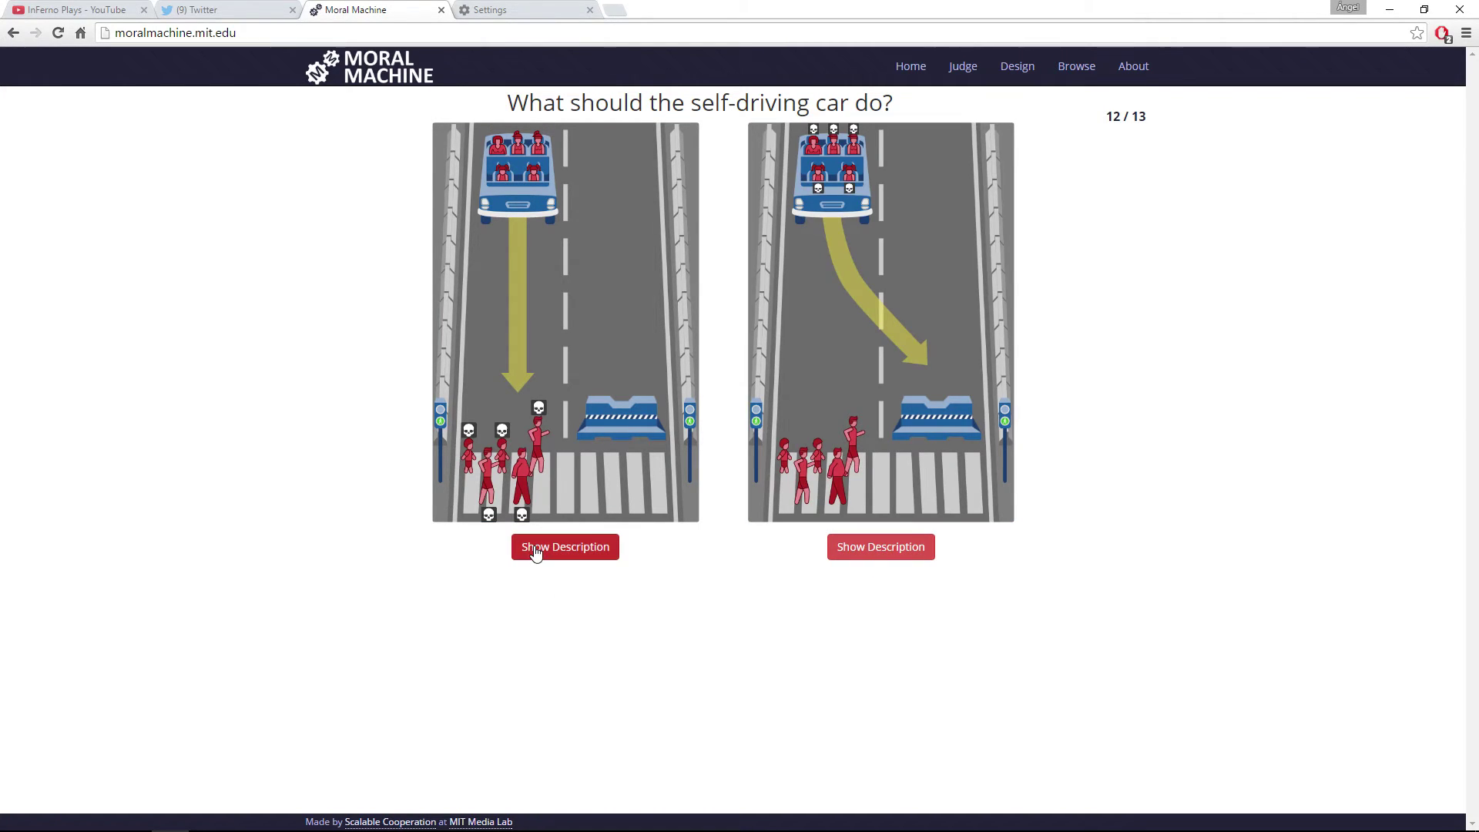
left_click(535, 553)
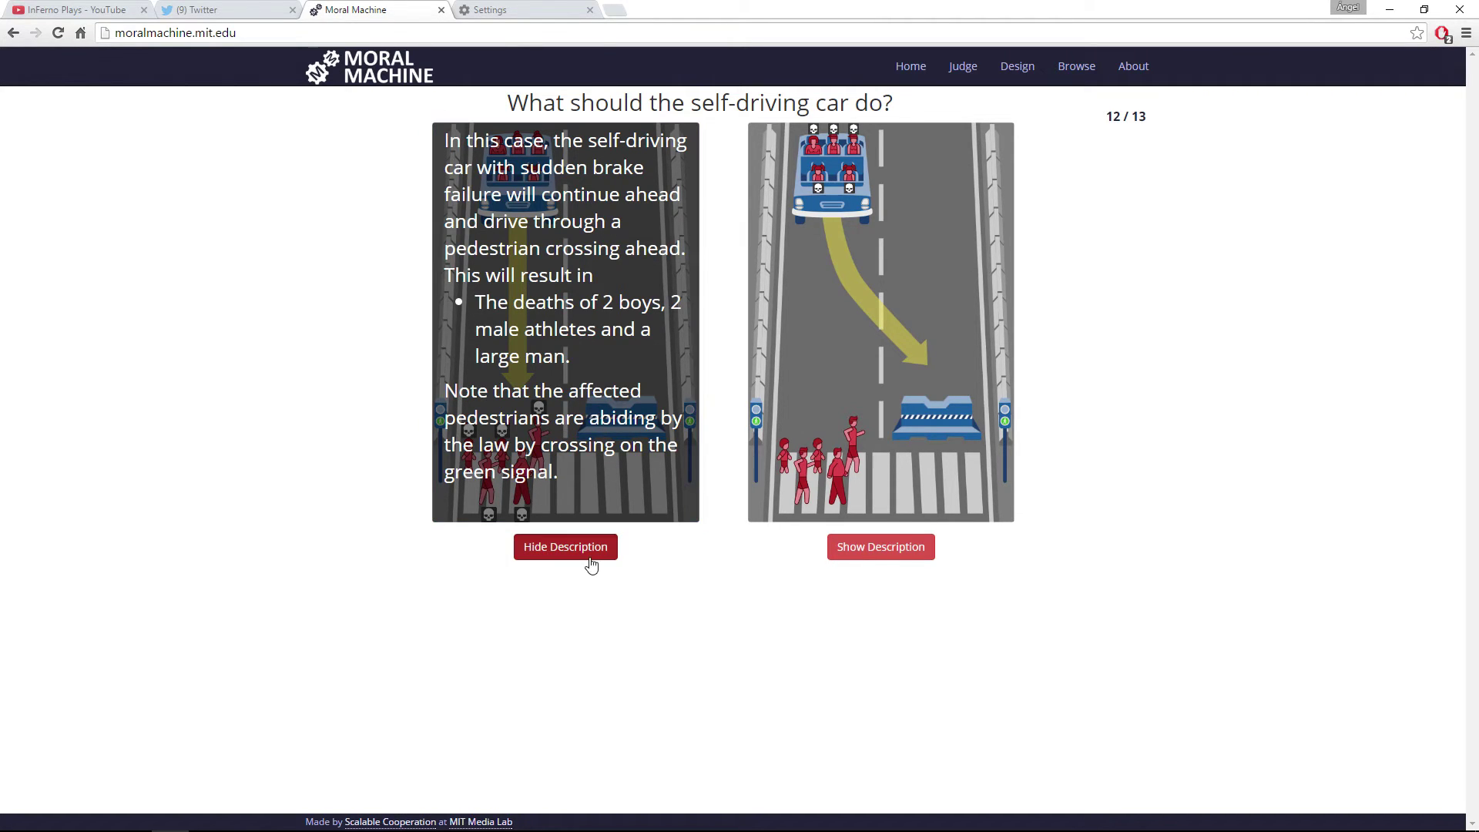
left_click(565, 547)
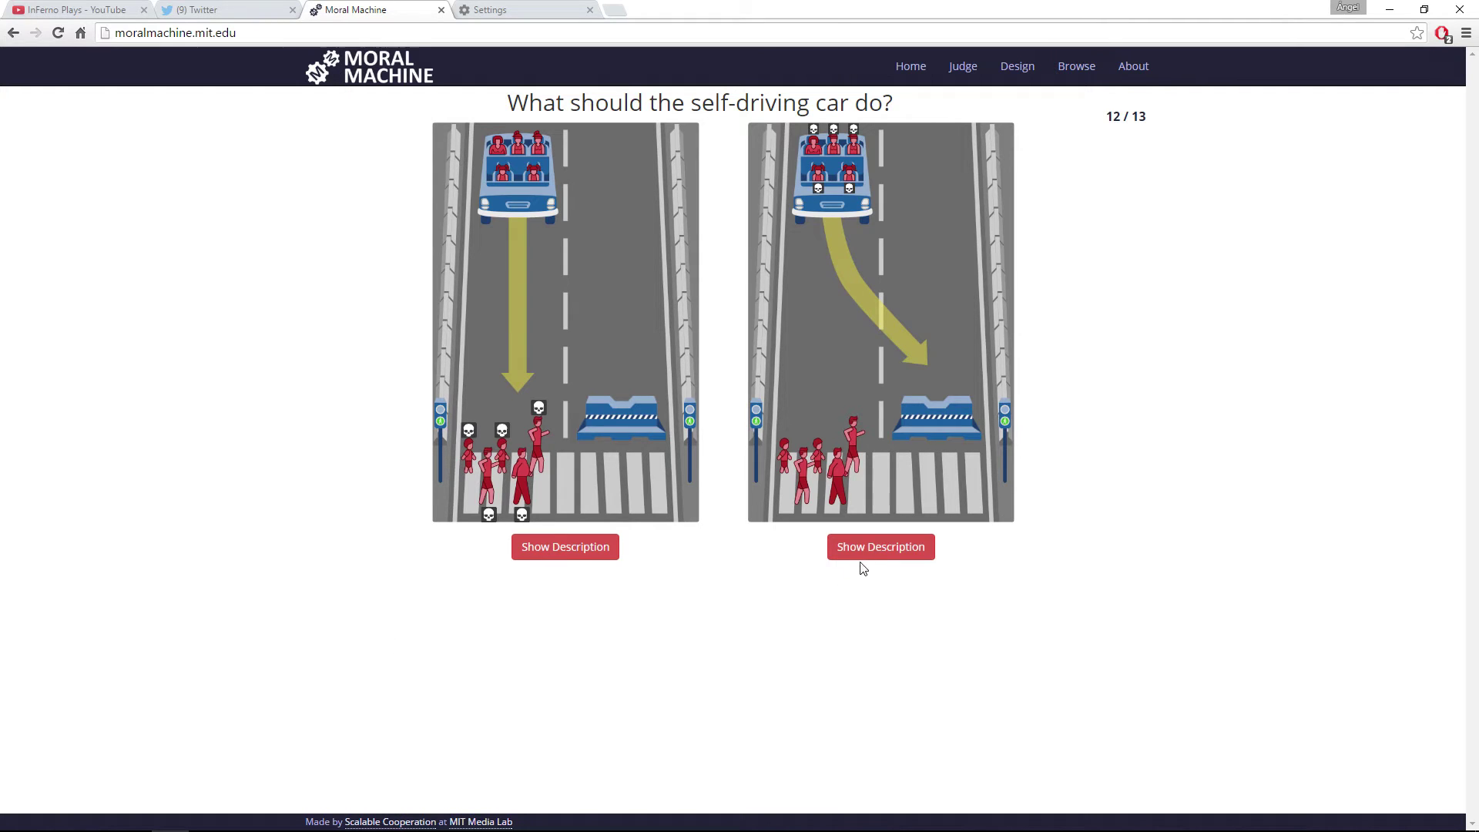
left_click(963, 368)
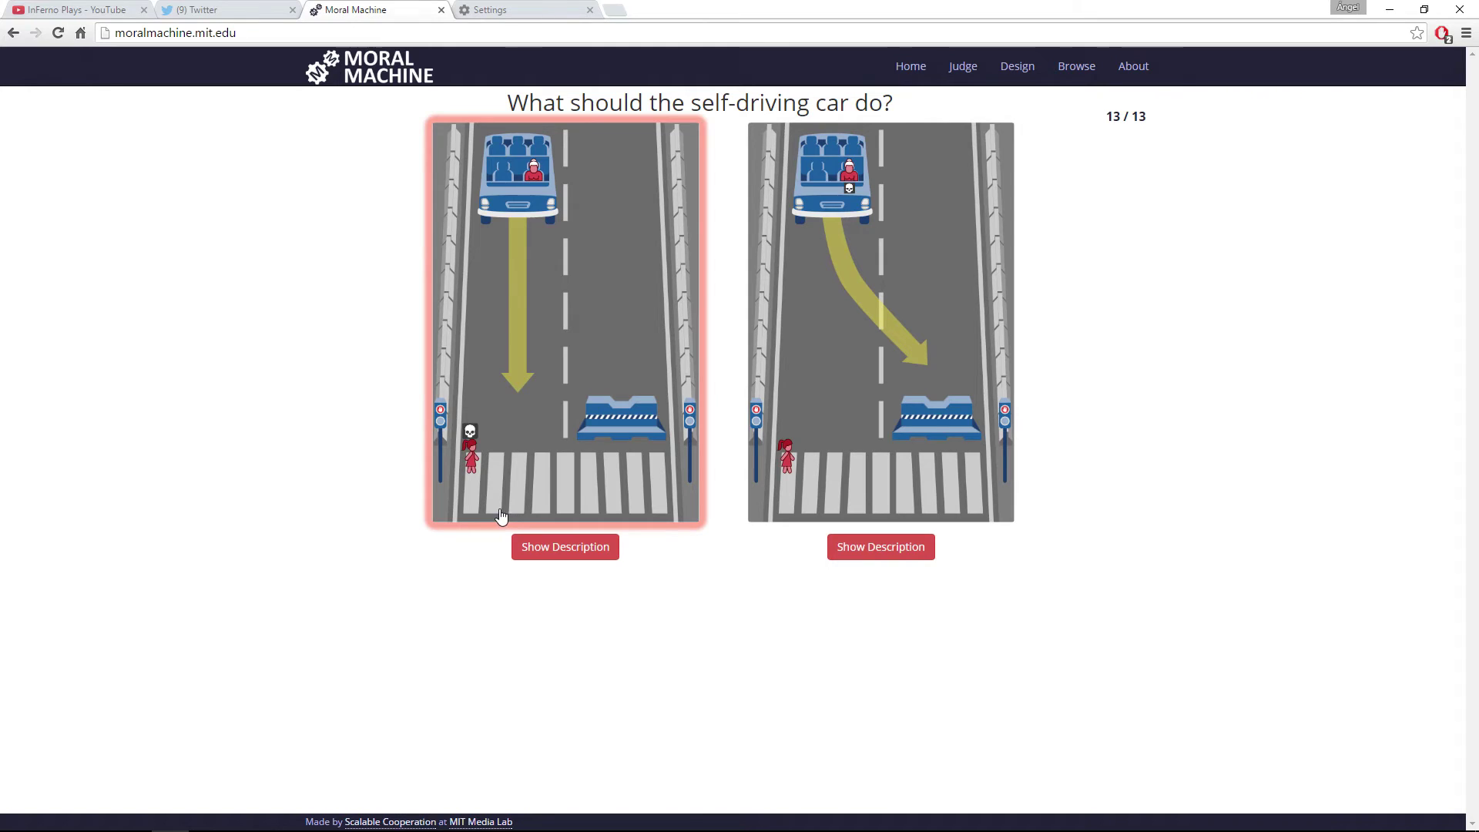
- After reviewing the left outcome's description, choose the car going straight into the jaywalking girl
left_click(559, 553)
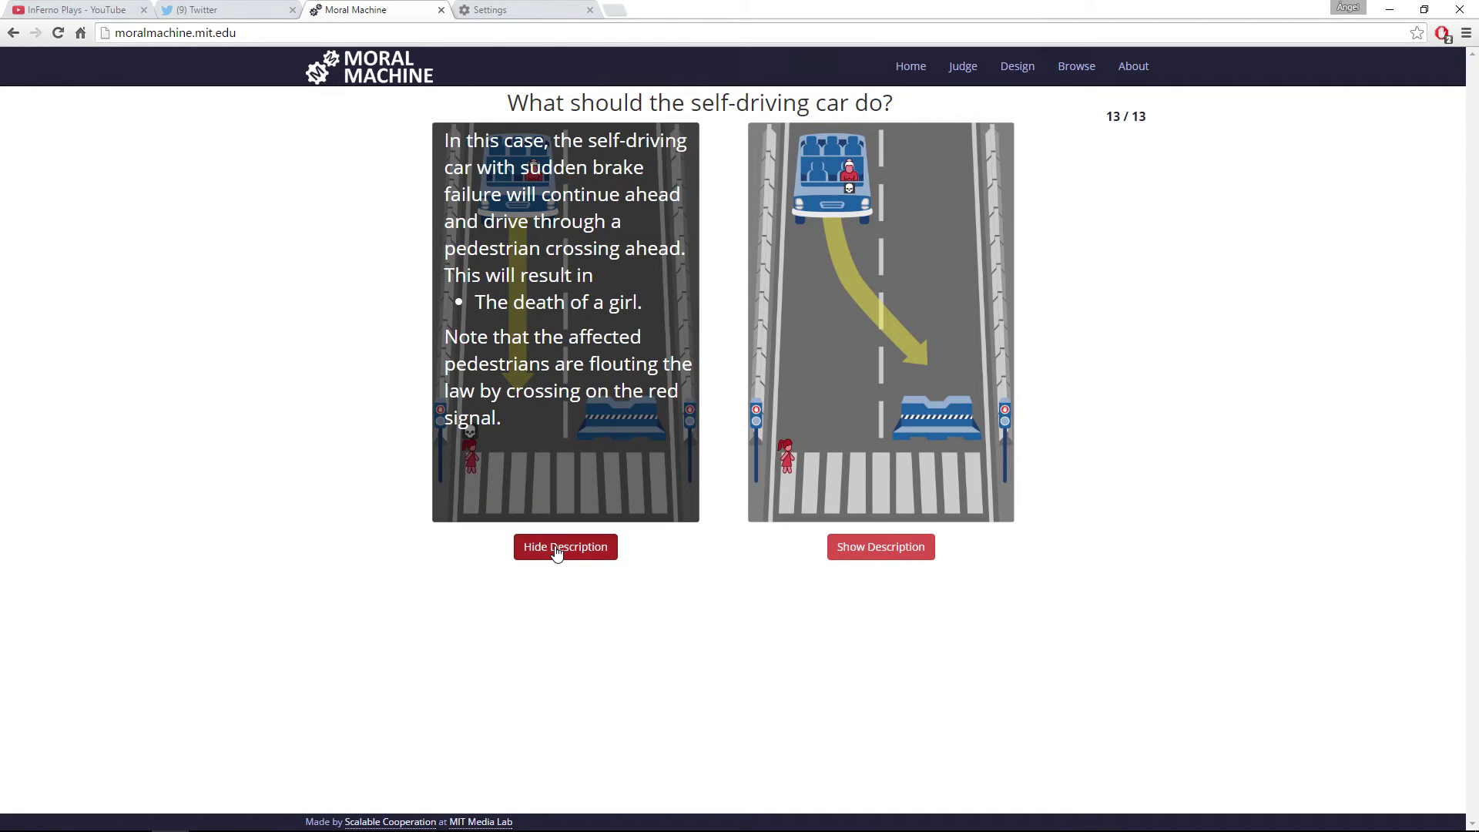
left_click(558, 551)
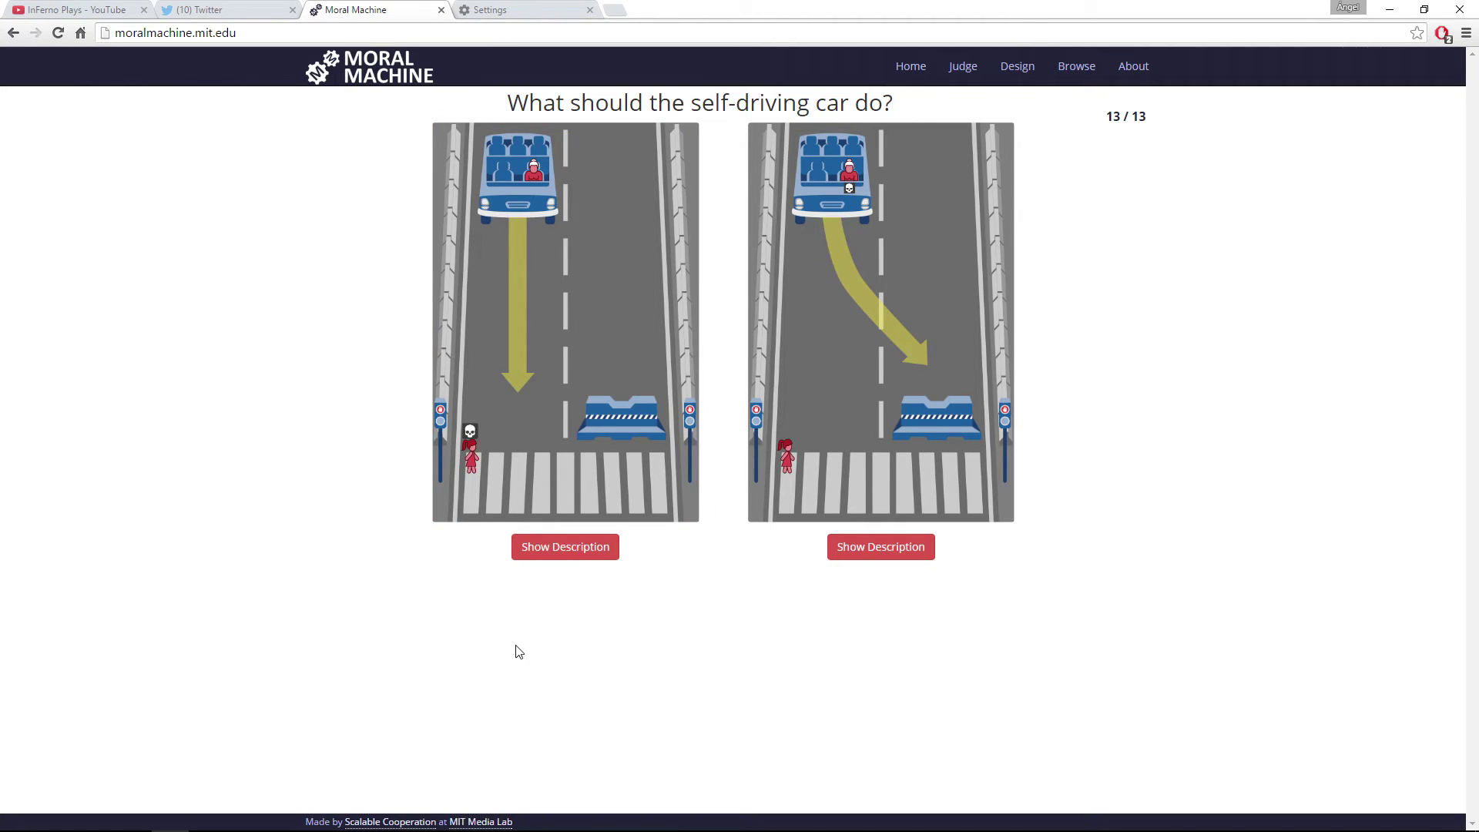
left_click(582, 475)
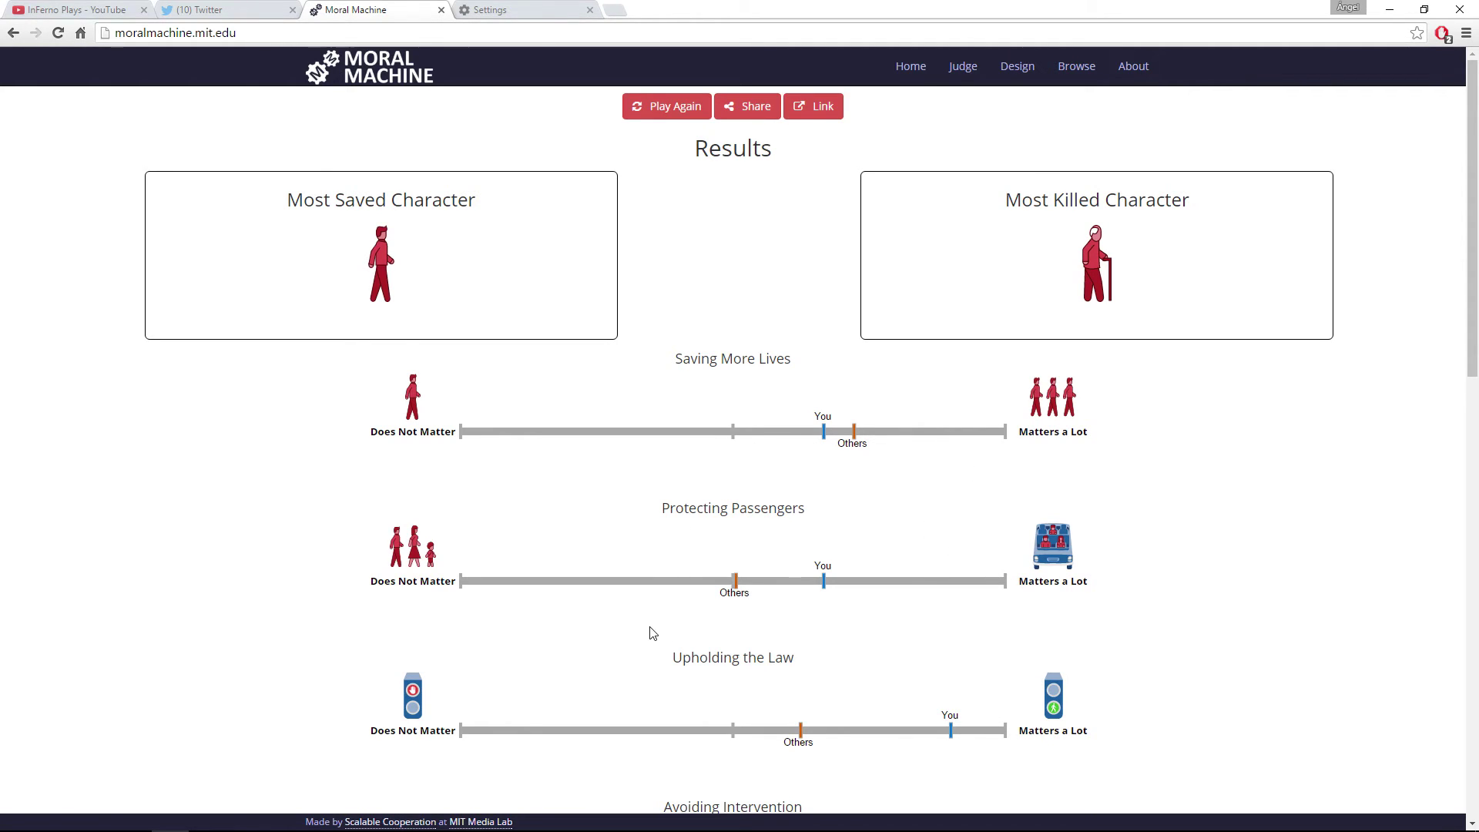
scroll(658, 612, "down", 1)
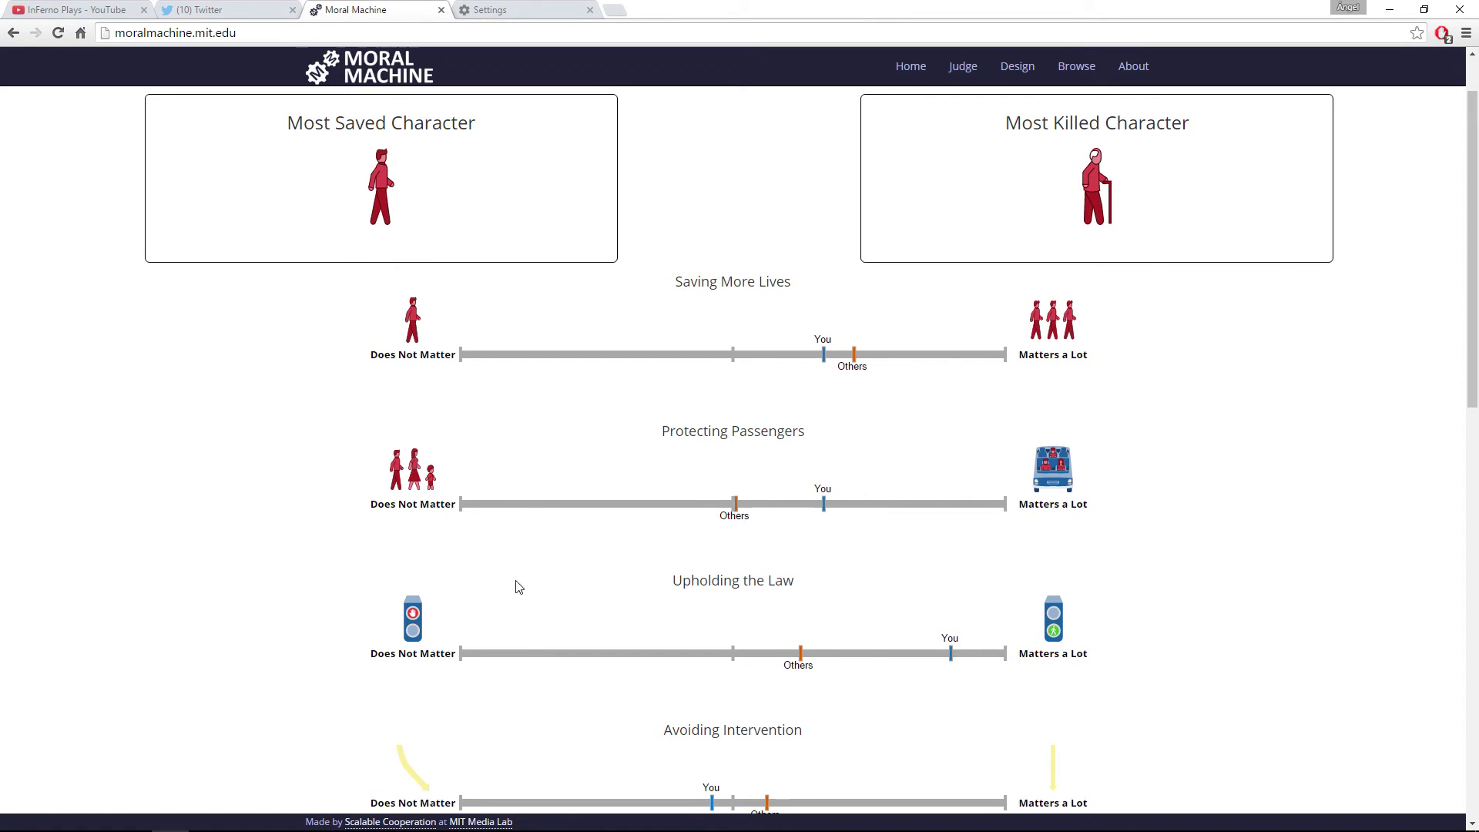
scroll(357, 543, "down", 1)
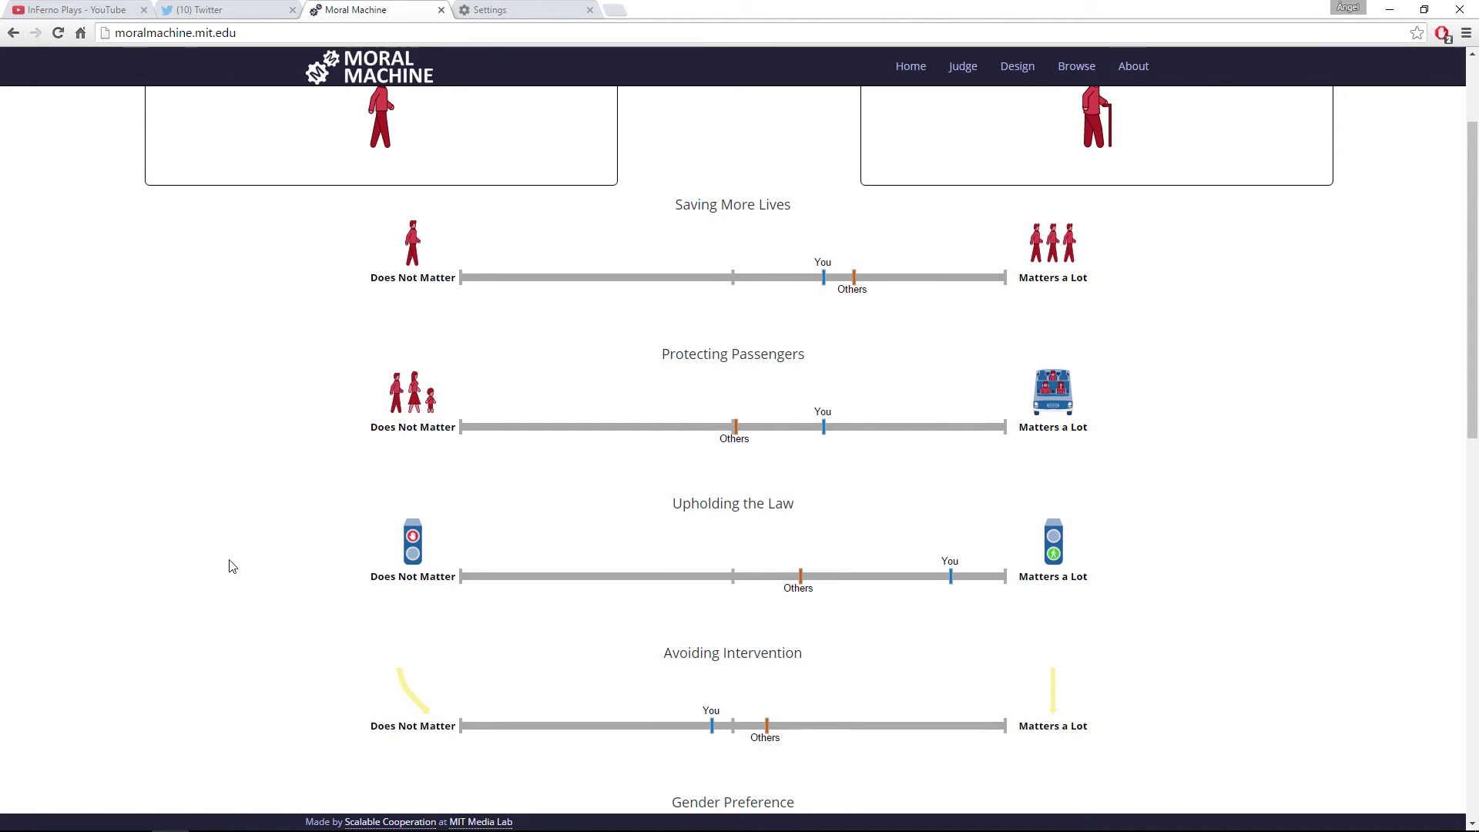
scroll(263, 605, "down", 2)
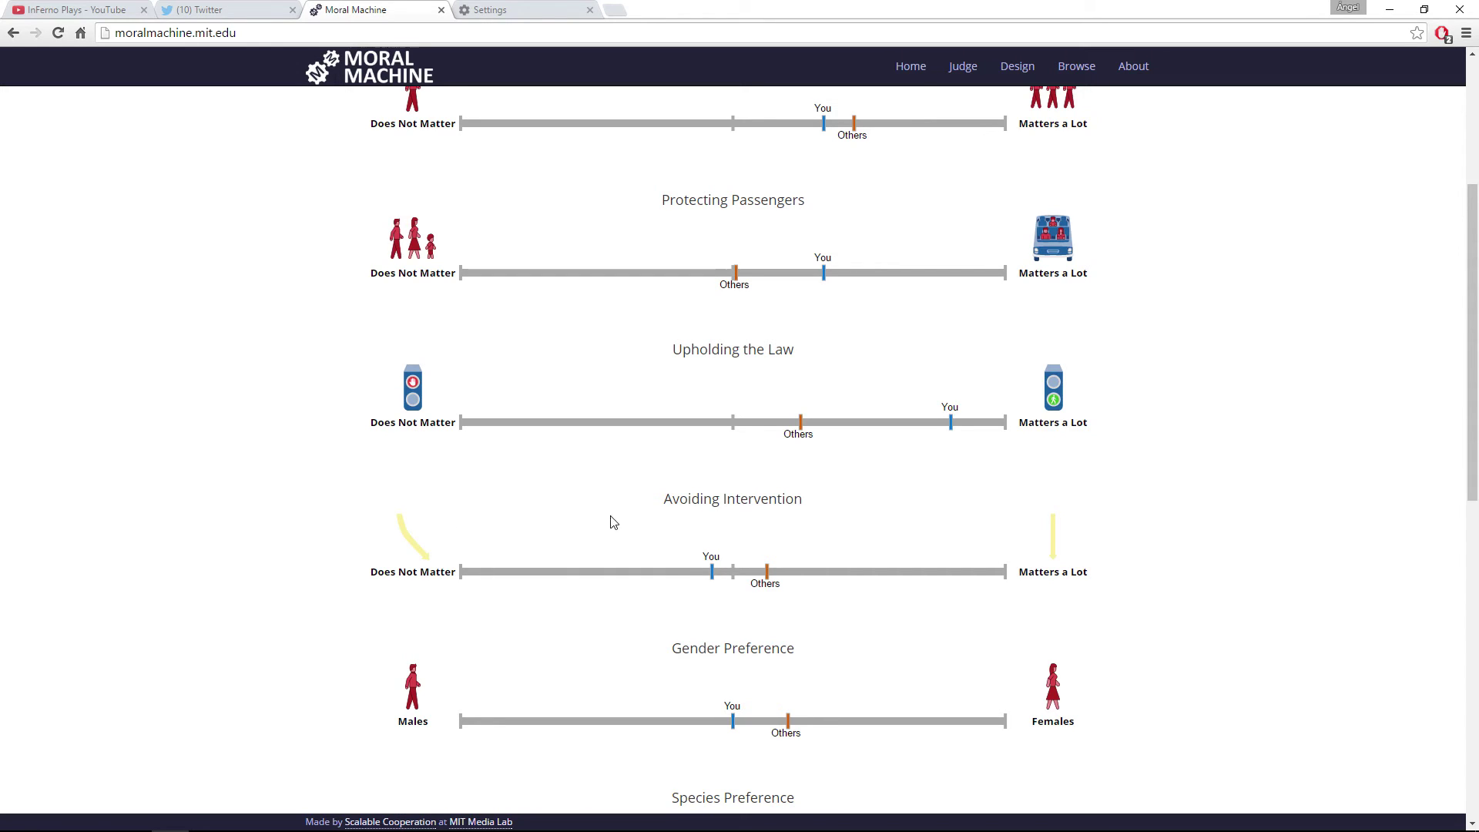
scroll(303, 483, "down", 3)
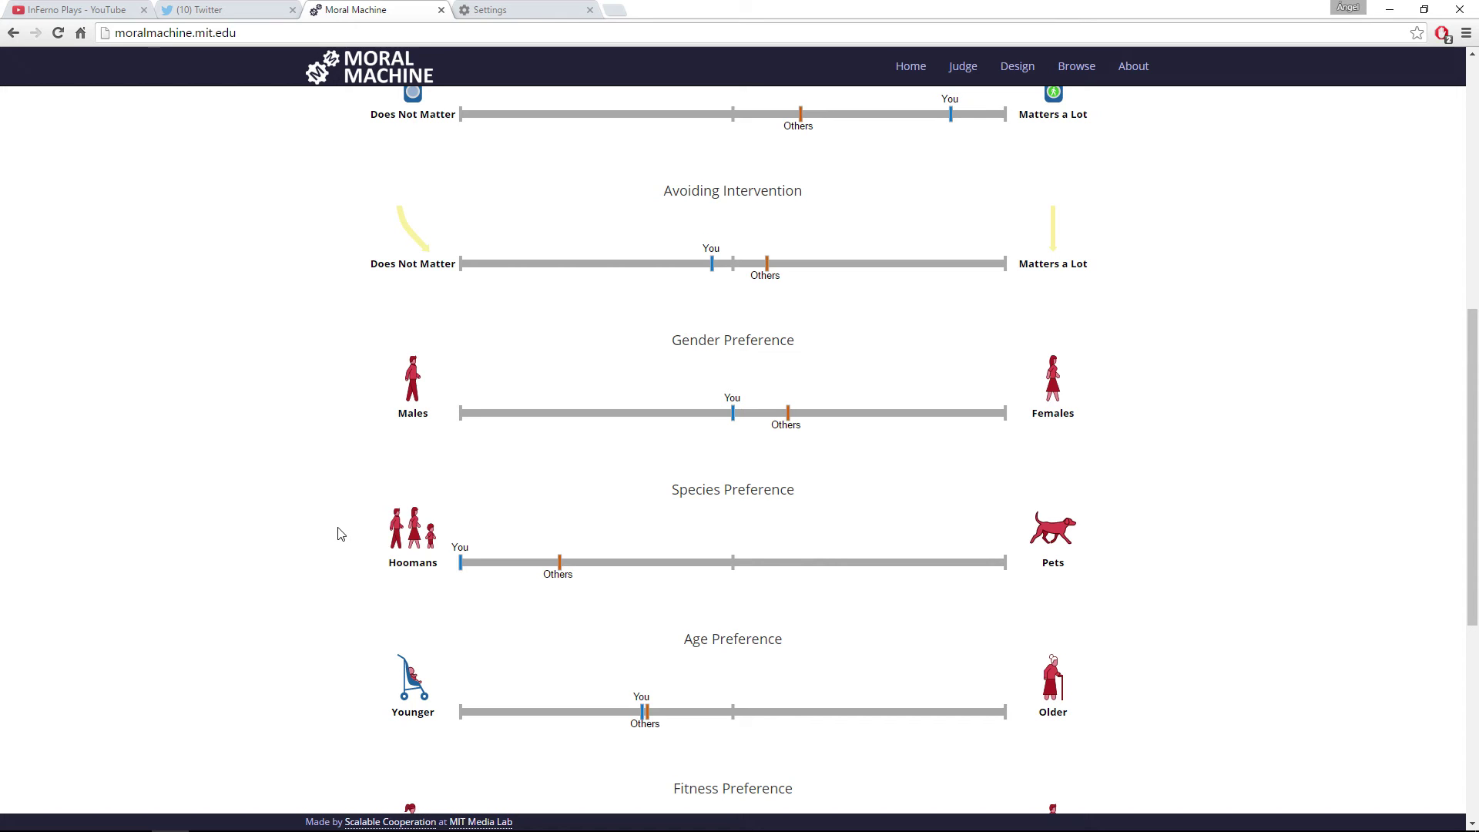
scroll(154, 578, "down", 2)
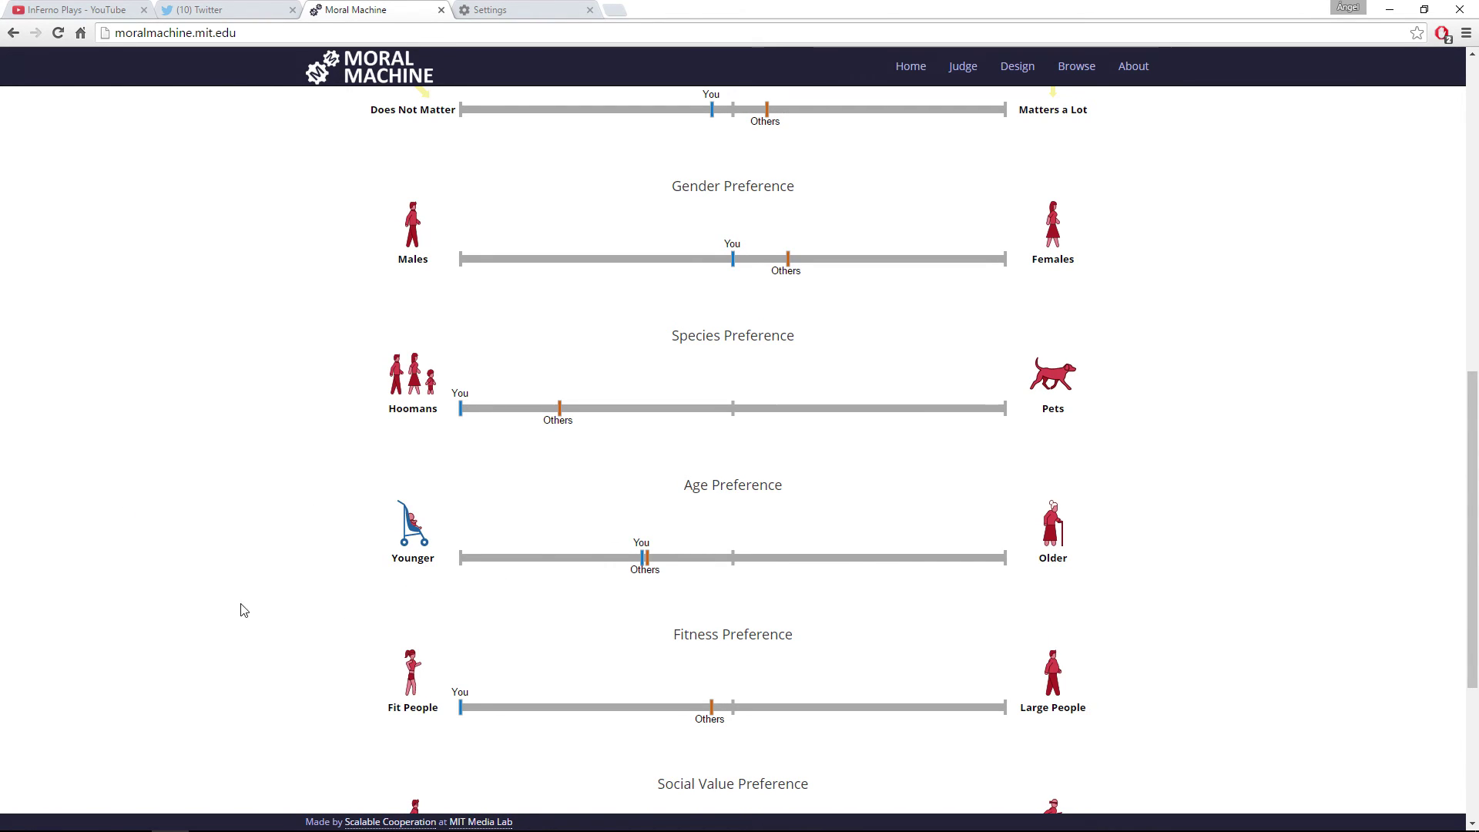
scroll(245, 587, "down", 2)
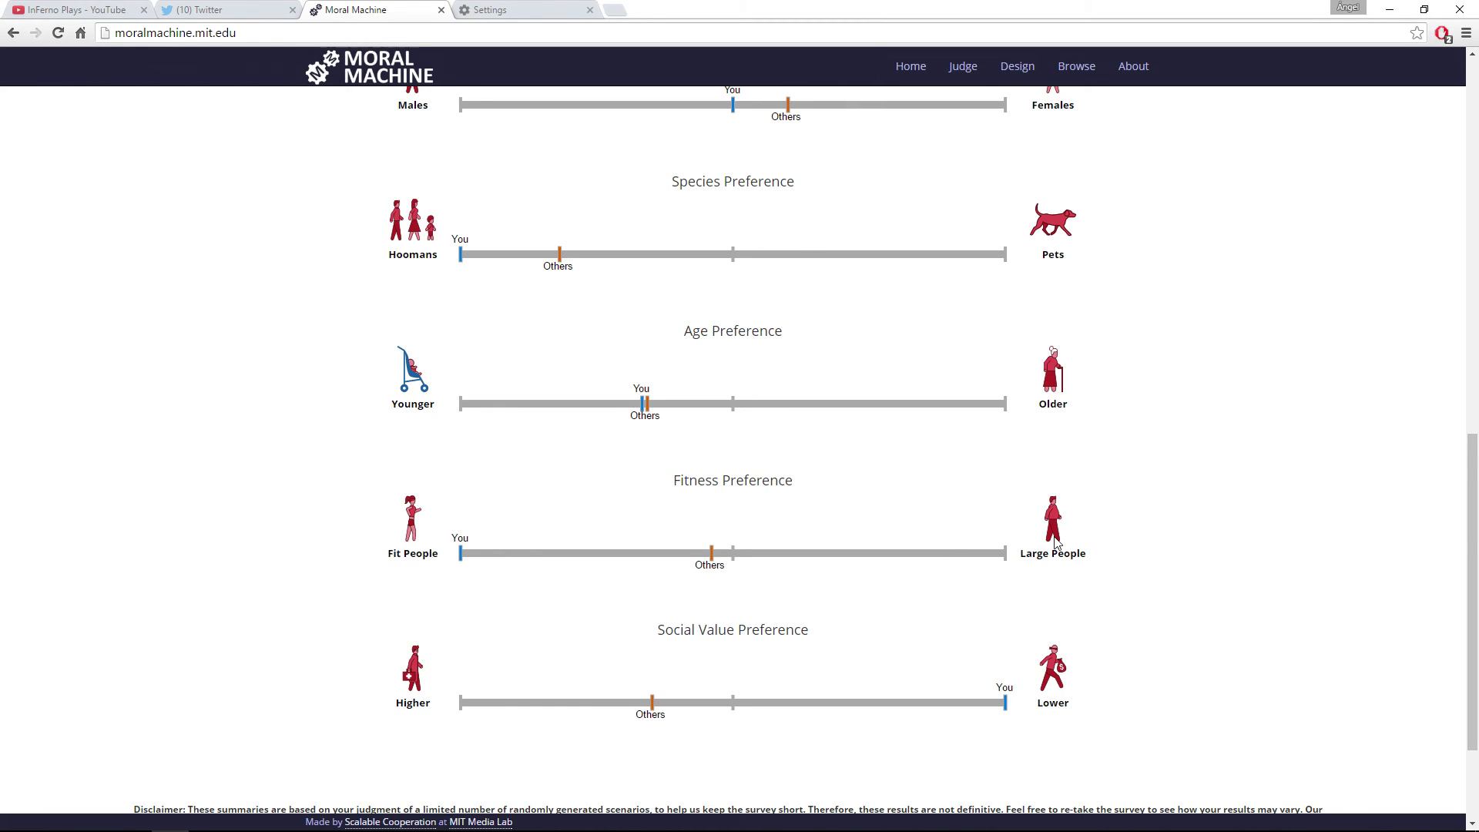
scroll(357, 598, "down", 1)
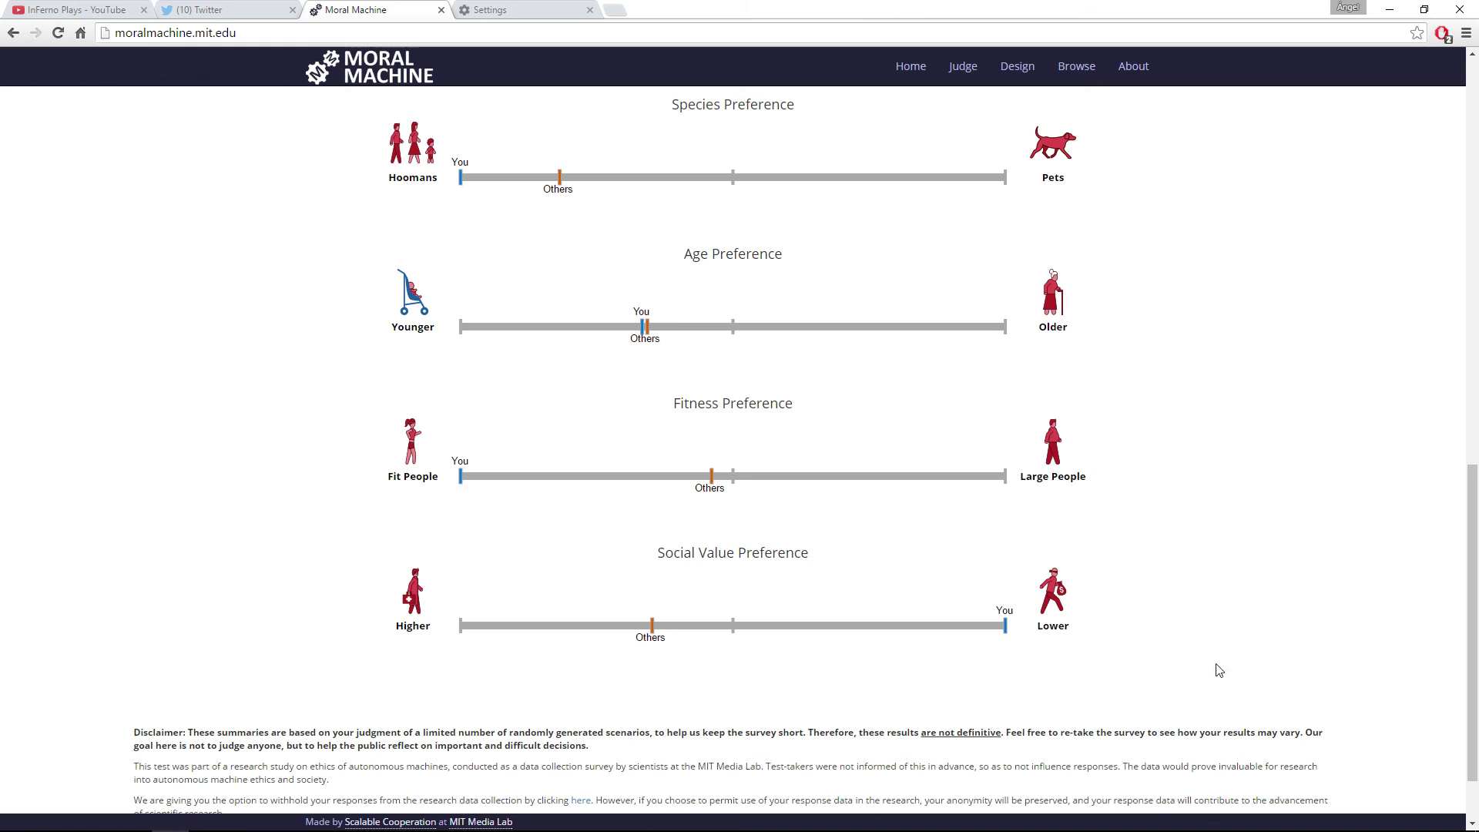
scroll(772, 565, "up", 3)
scroll(771, 564, "up", 3)
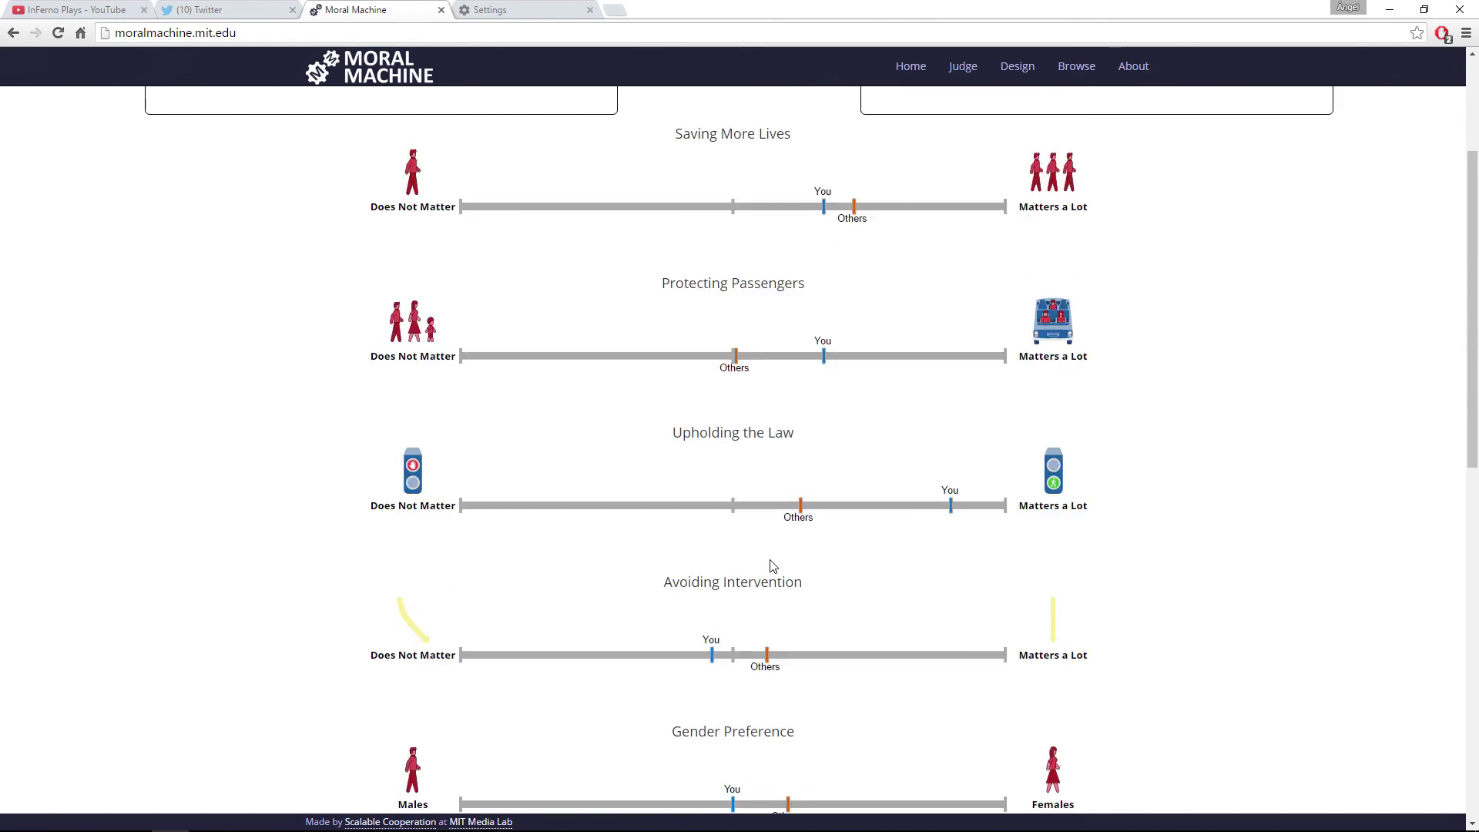
scroll(771, 566, "down", 7)
scroll(624, 583, "up", 8)
scroll(590, 580, "up", 1)
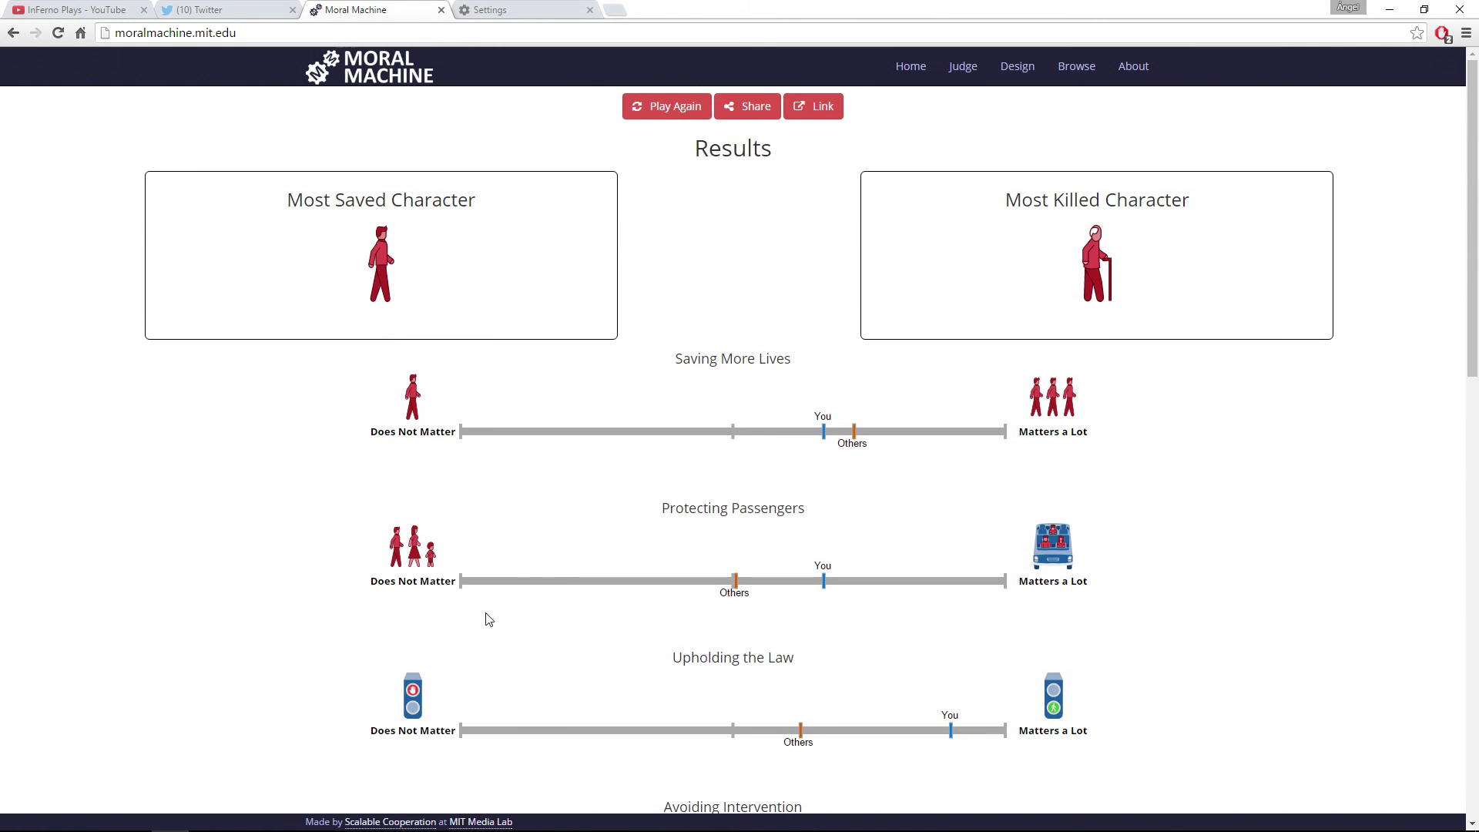